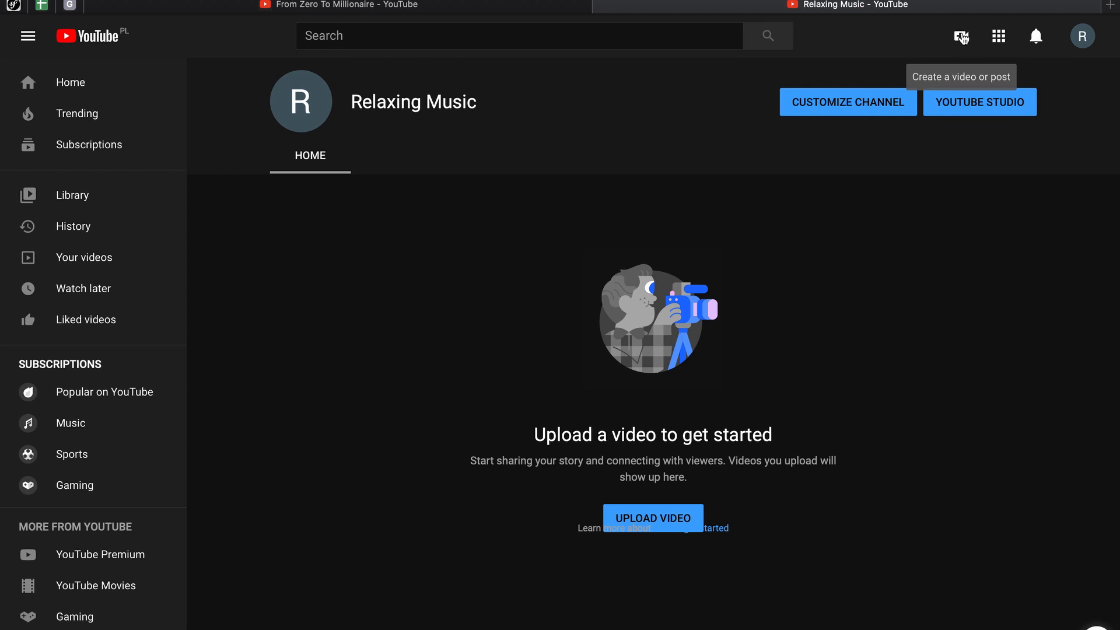
Start a new video upload for the Relaxing Music channel and dismiss the YouTube Studio introduction.
{"action": "left_click", "coordinate": [961, 38]}
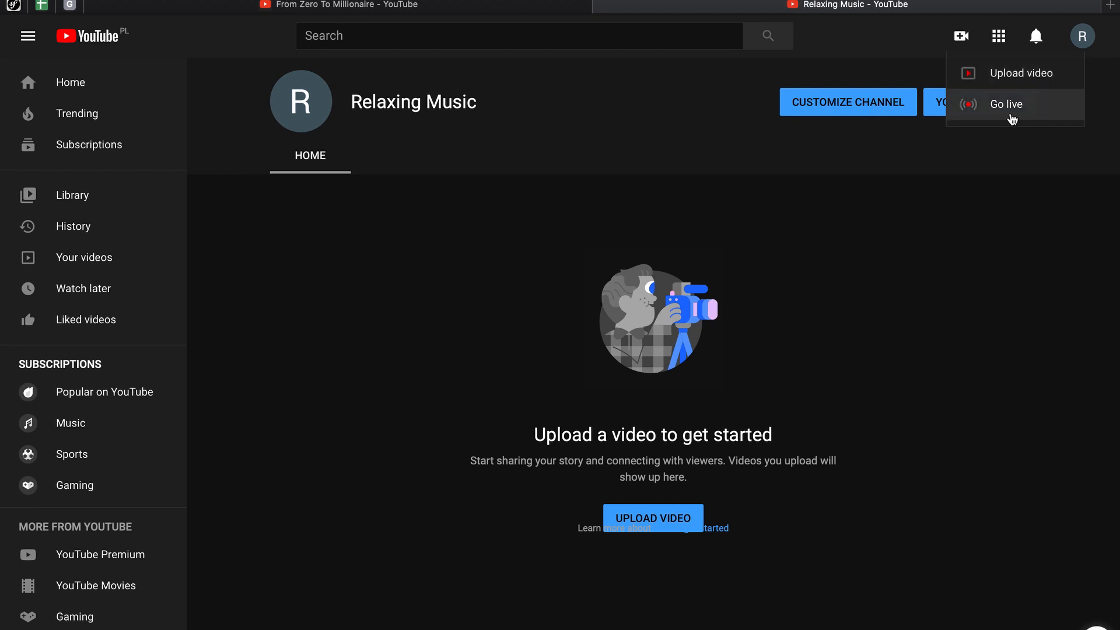
{"action": "left_click", "coordinate": [1030, 84]}
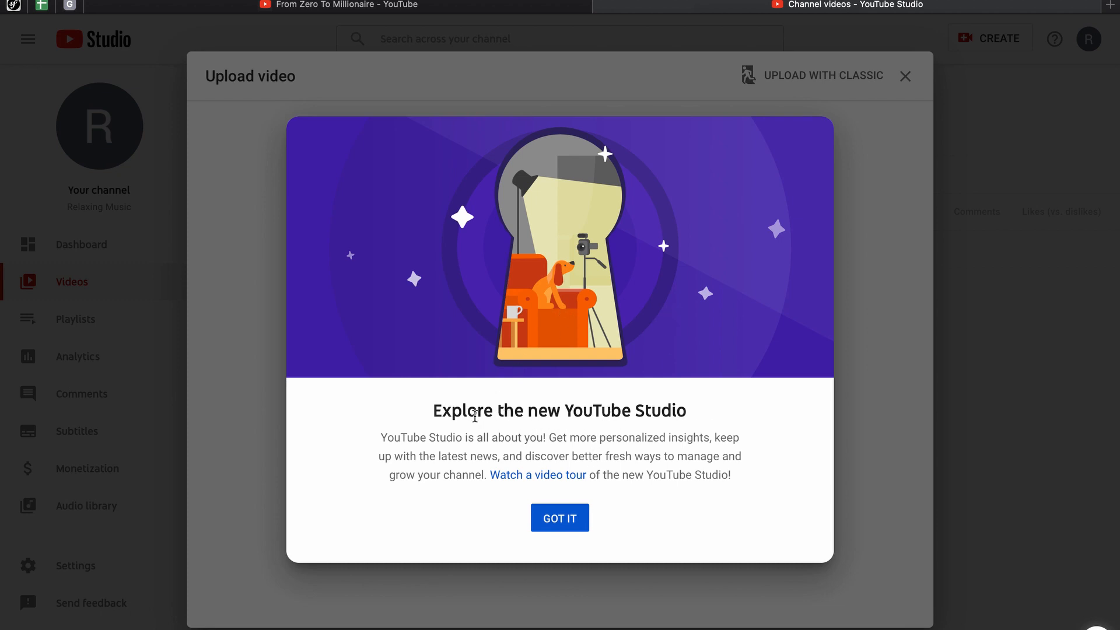
{"action": "left_click_drag", "start_coordinate": [477, 413], "coordinate": [695, 415]}
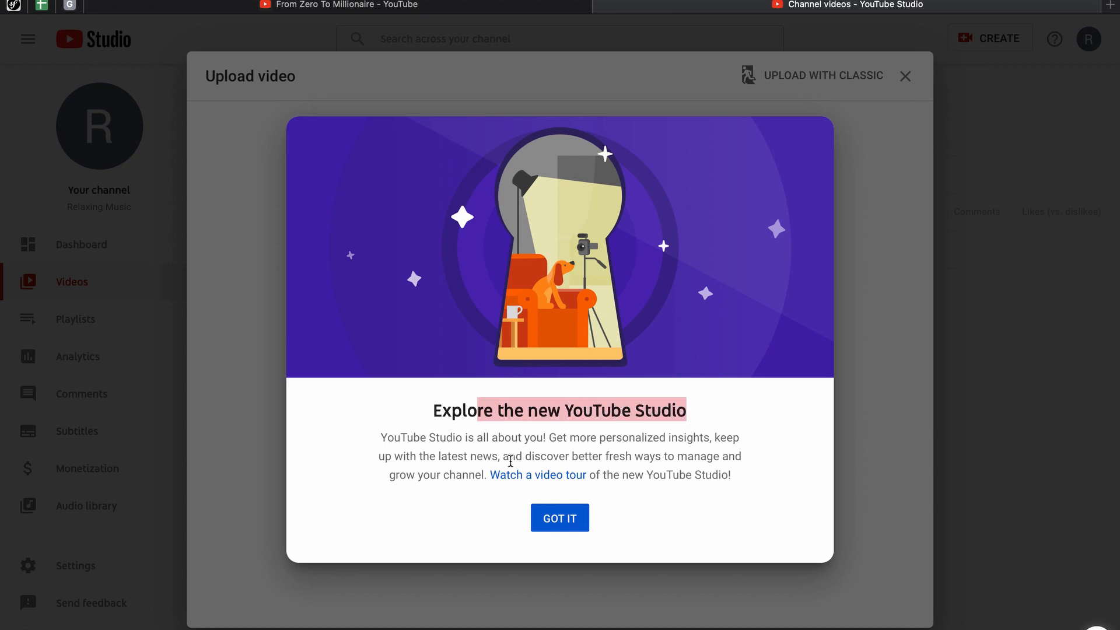
{"action": "left_click", "coordinate": [560, 521]}
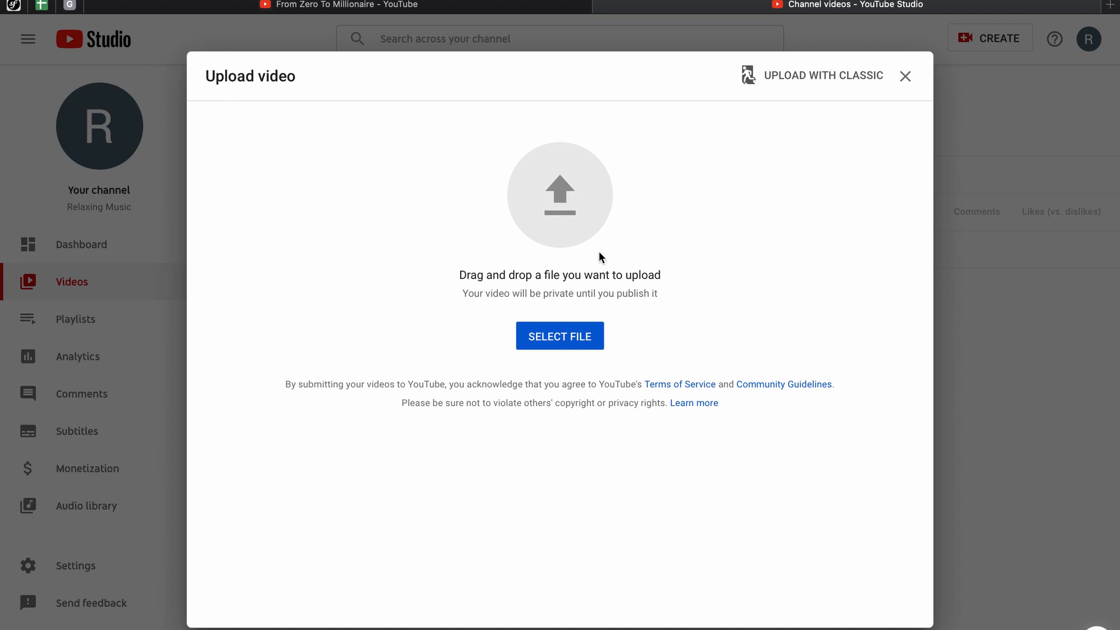
Upload the video file relaxing miusic 1.mov from the computer.
{"action": "left_click", "coordinate": [558, 337]}
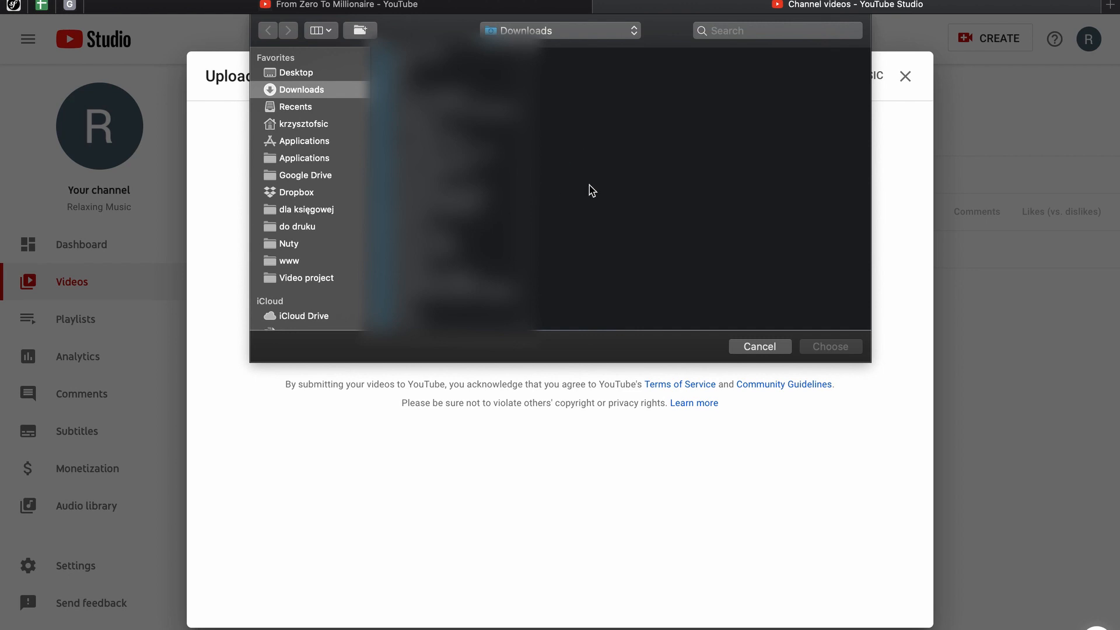
{"action": "left_click", "coordinate": [759, 346]}
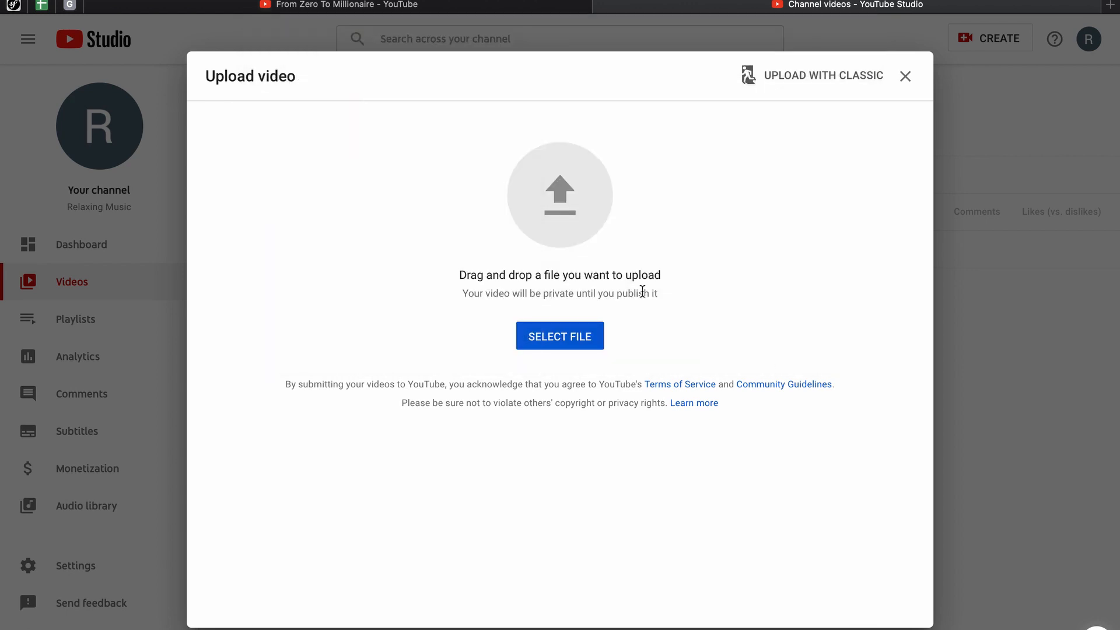
{"action": "key", "text": "ctrl+Left"}
{"action": "left_click_drag", "start_coordinate": [152, 88], "coordinate": [436, 192]}
{"action": "key", "text": "super+Tab"}
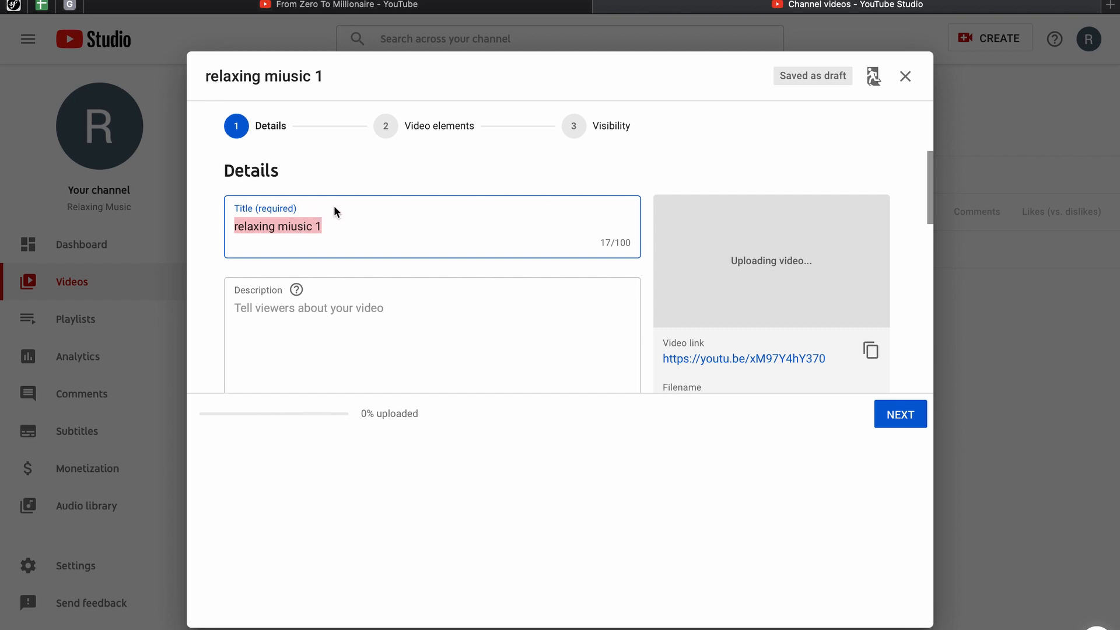
Replace the video's title with "Relaxing music piano".
{"action": "left_click", "coordinate": [340, 226]}
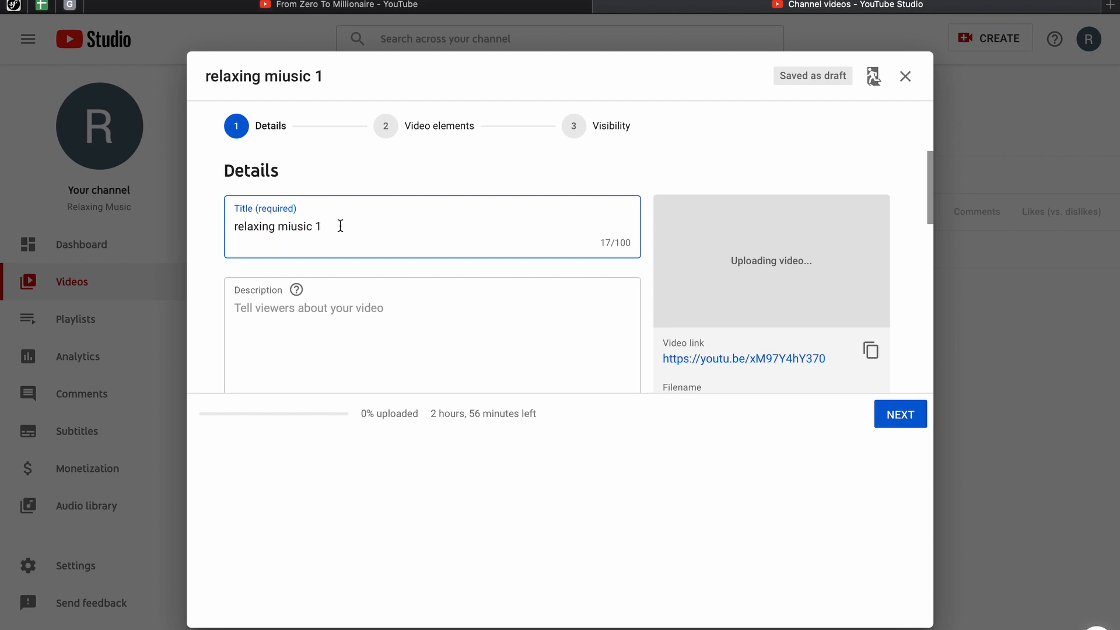
{"action": "left_click_drag", "start_coordinate": [340, 226], "coordinate": [219, 225]}
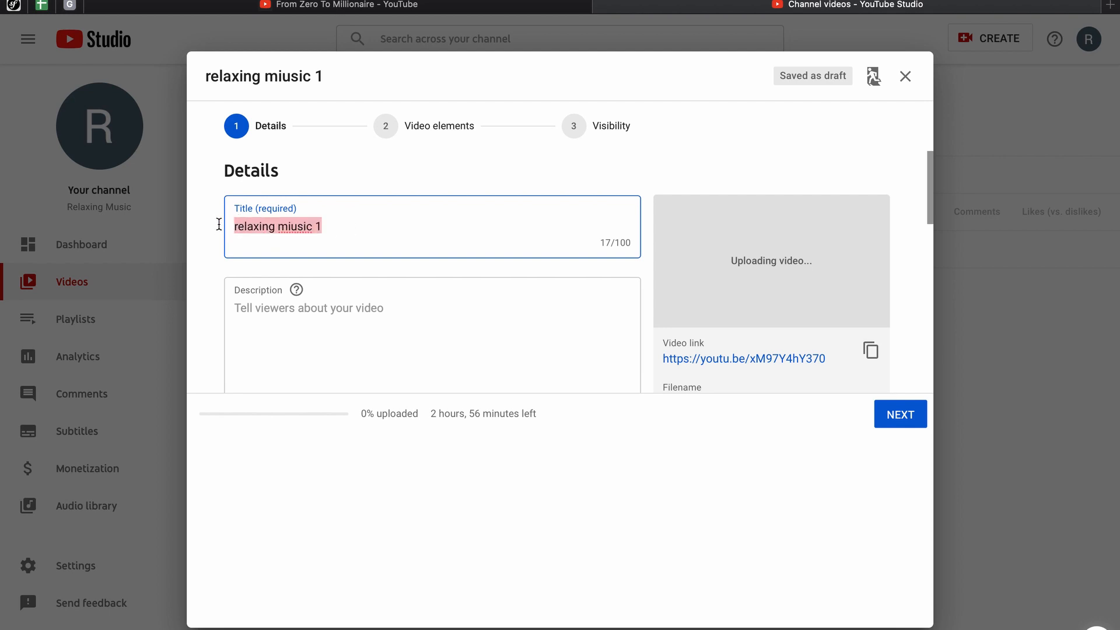
{"action": "type", "text": "Relaxi"}
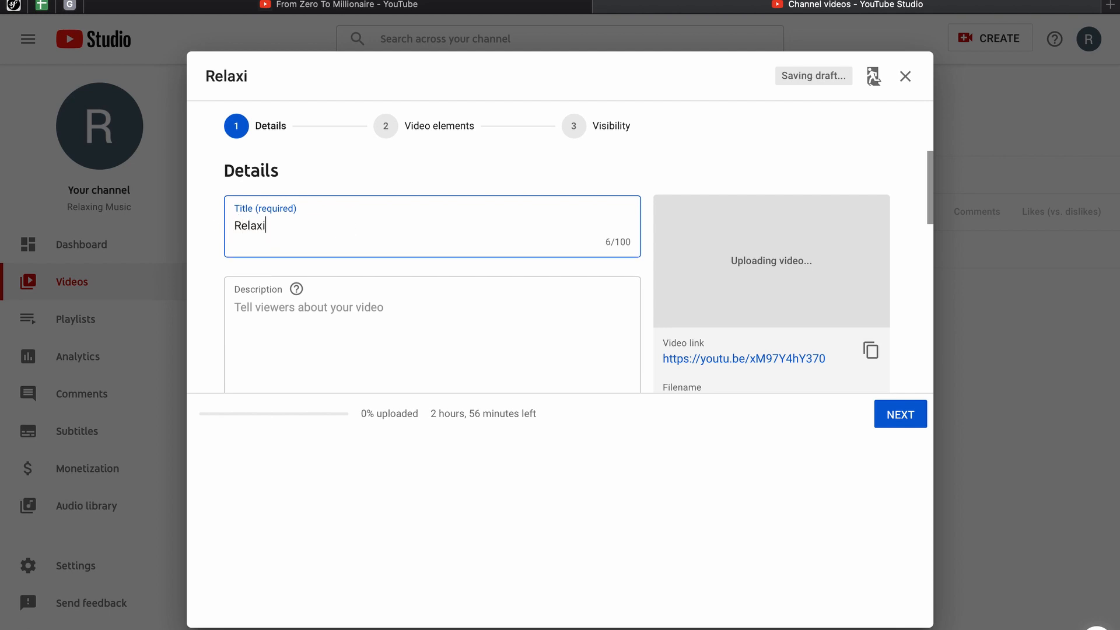
{"action": "type", "text": "ng music piano"}
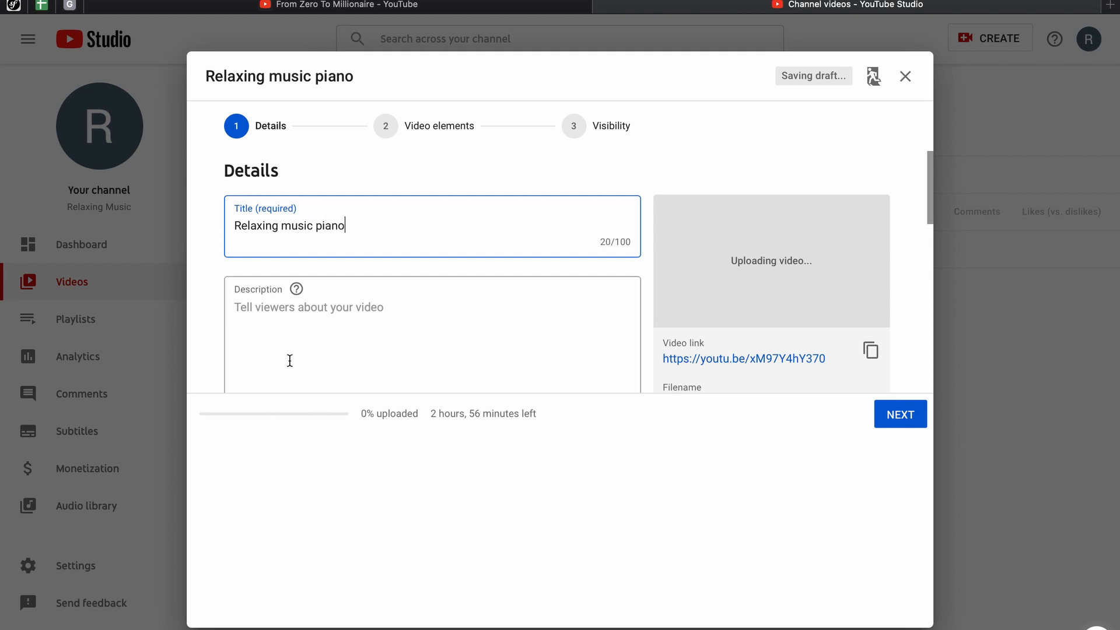
Enter the description "Thie video contains the best relaxing piano music.", accepting the spelling correction for "music".
{"action": "left_click", "coordinate": [312, 322]}
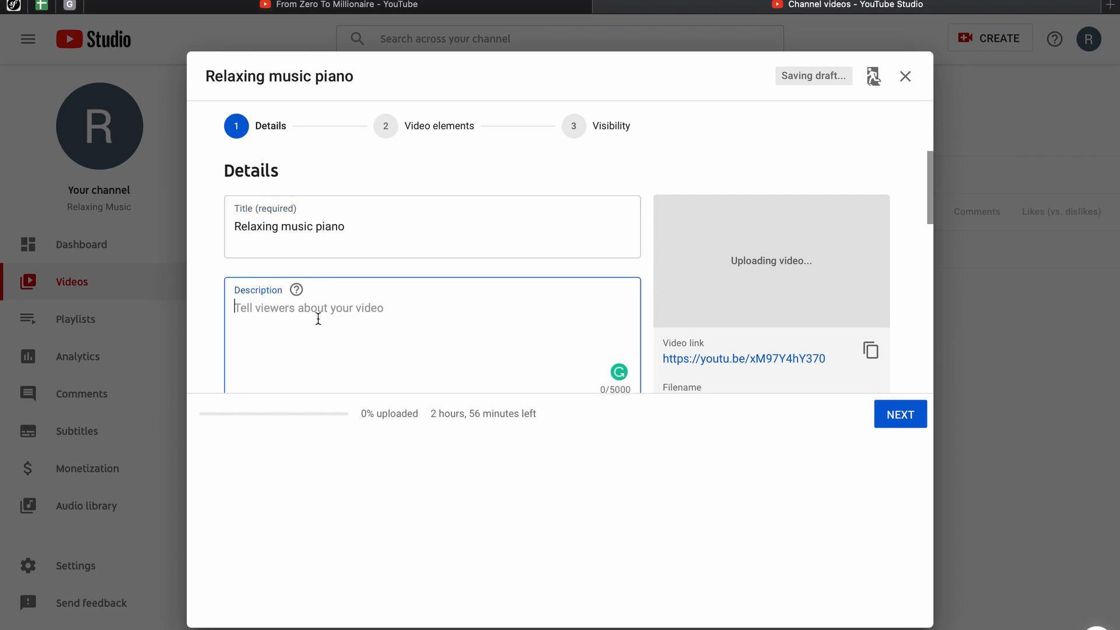
{"action": "type", "text": "Thie"}
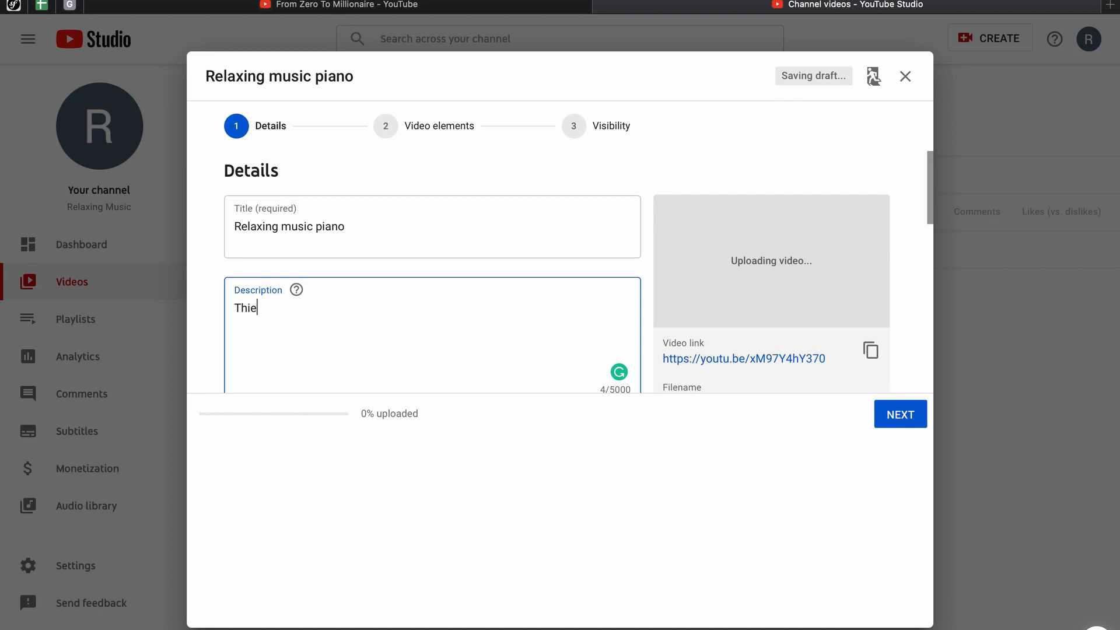
{"action": "type", "text": " sideo contains the bes "}
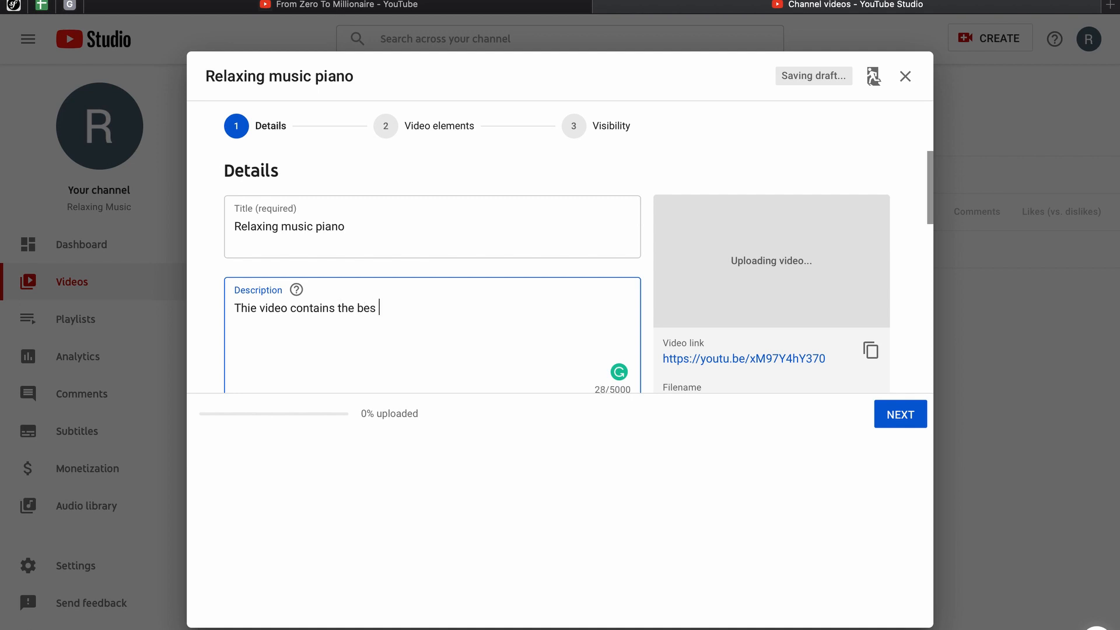
{"action": "type", "text": "t relaxing piano mius"}
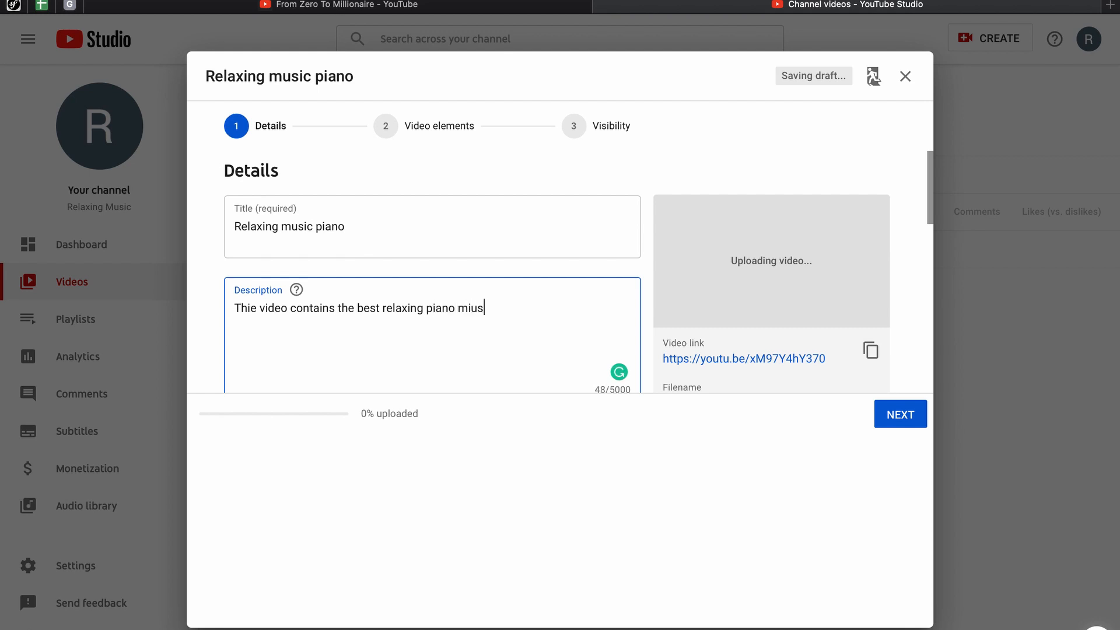
{"action": "type", "text": "ic."}
{"action": "key", "text": "Return"}
{"action": "mouse_move", "coordinate": [474, 309]}
{"action": "left_click", "coordinate": [493, 343]}
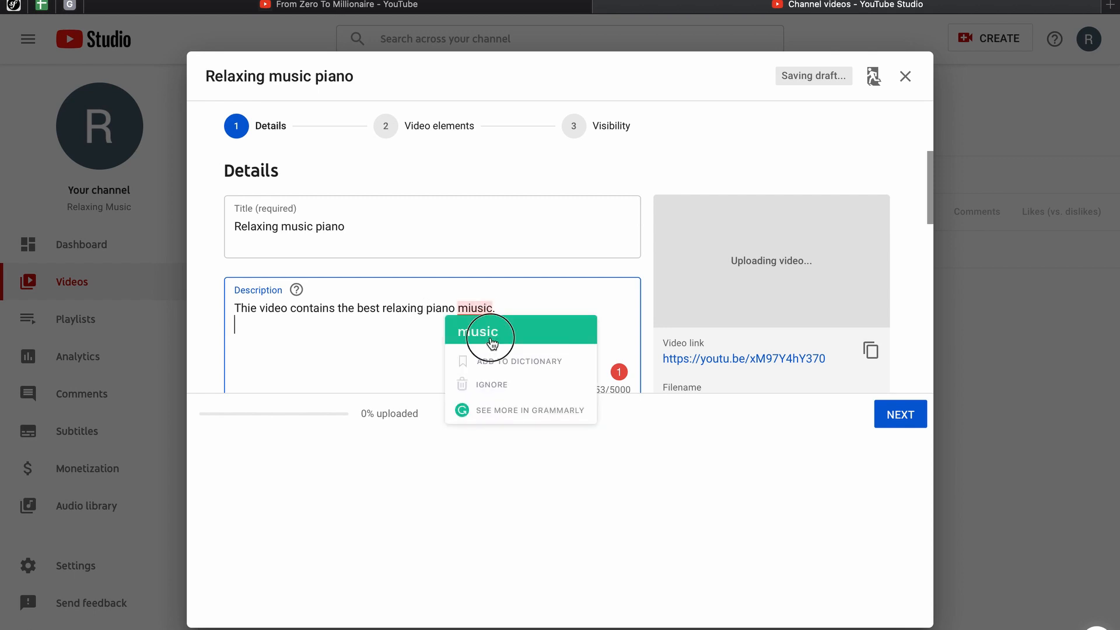
Create a public playlist titled "Relaxing Music" and add the video to it.
{"action": "scroll", "coordinate": [392, 291], "scroll_direction": "down", "scroll_amount": 1}
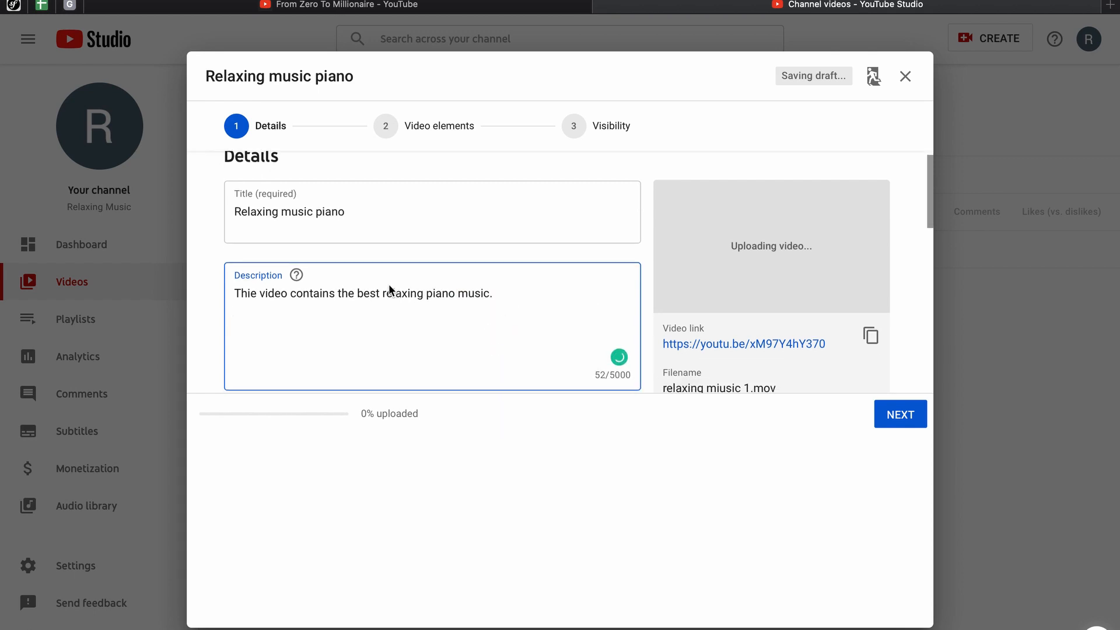
{"action": "scroll", "coordinate": [342, 301], "scroll_direction": "down", "scroll_amount": 5}
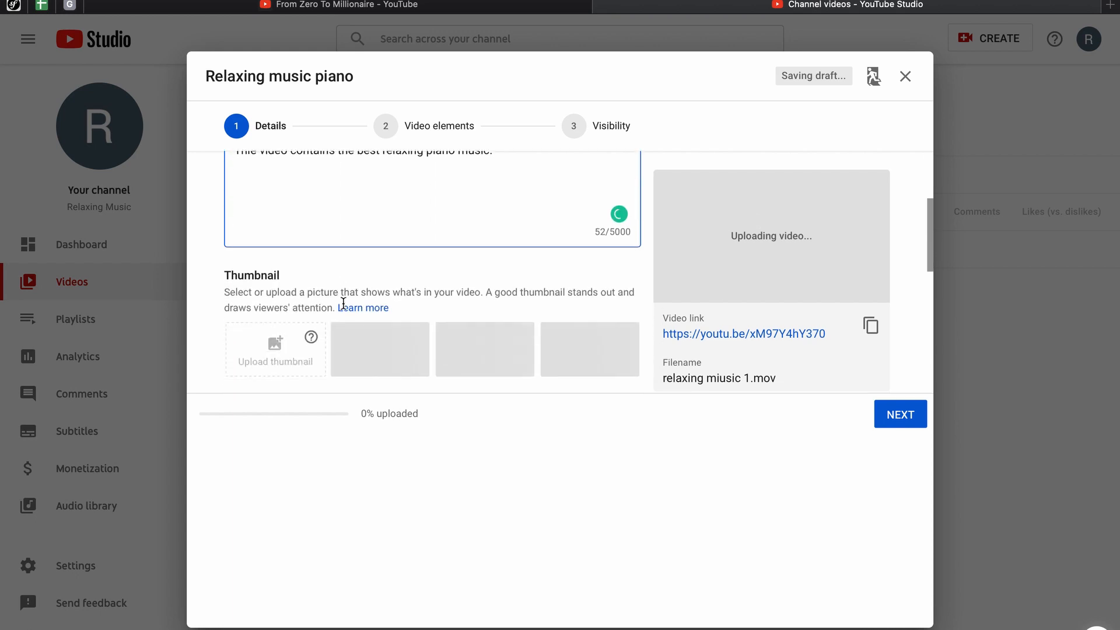
{"action": "scroll", "coordinate": [343, 302], "scroll_direction": "down", "scroll_amount": 1}
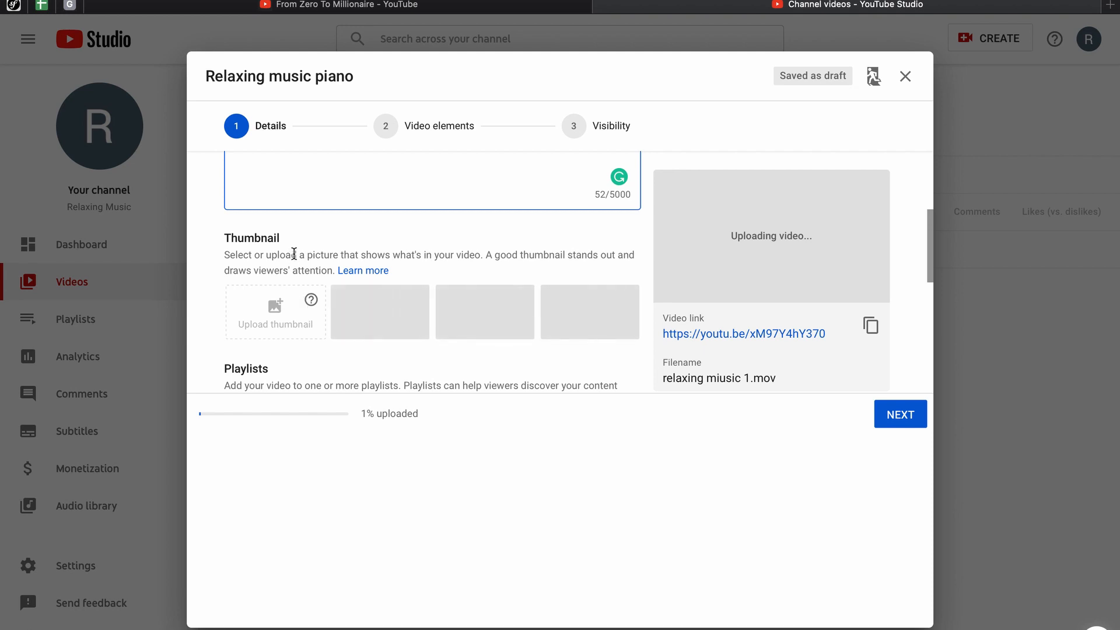
{"action": "scroll", "coordinate": [294, 253], "scroll_direction": "down", "scroll_amount": 3}
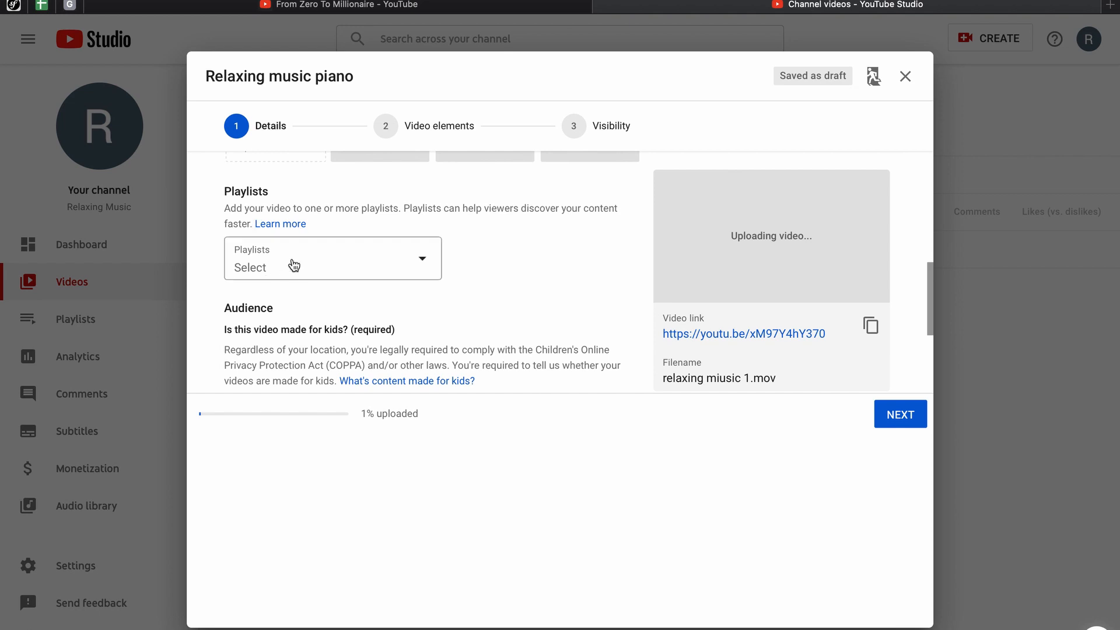
{"action": "left_click", "coordinate": [287, 268]}
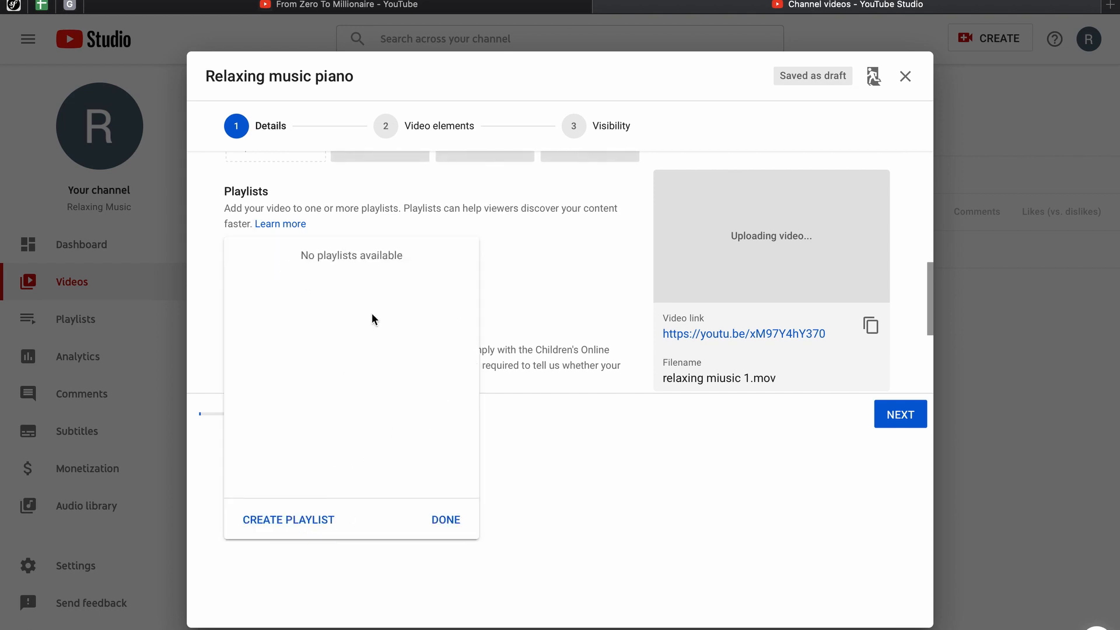
{"action": "left_click", "coordinate": [293, 524]}
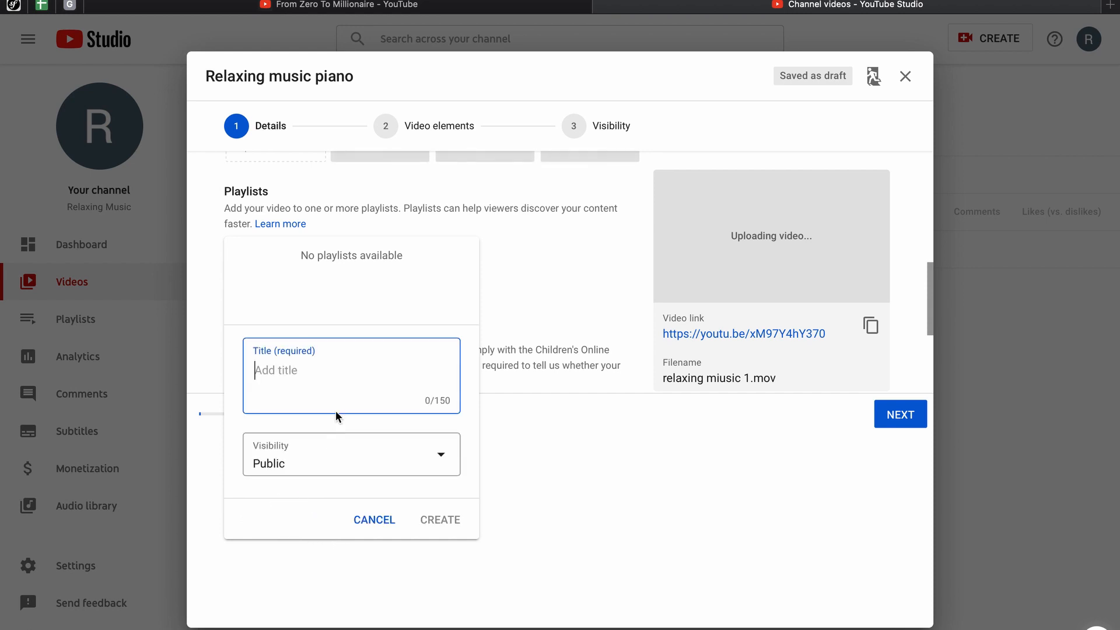
{"action": "type", "text": "Relaxin"}
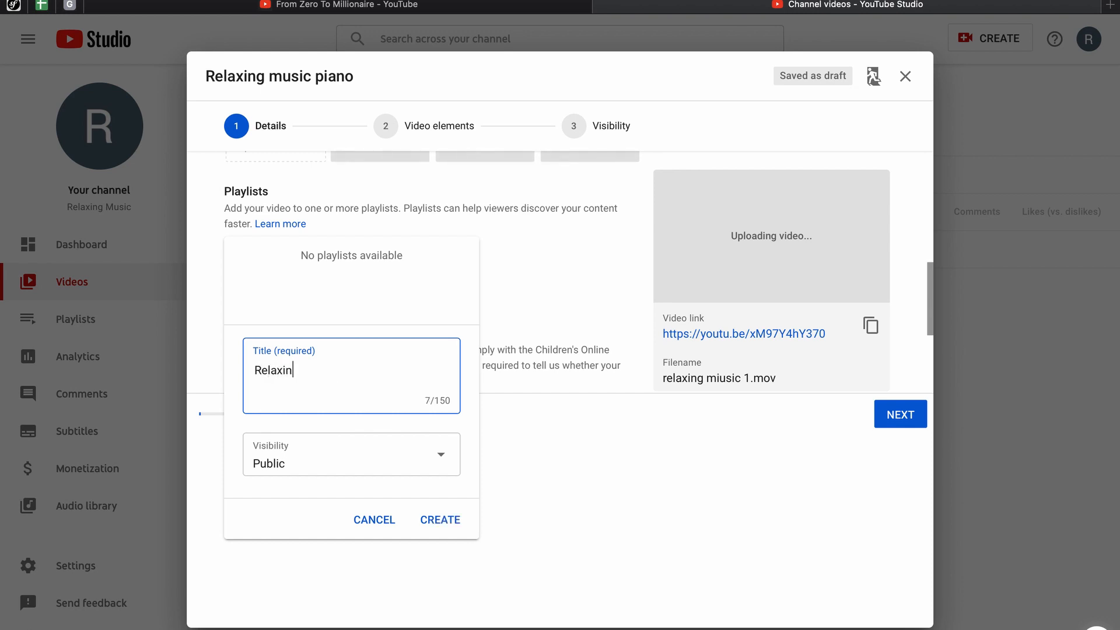
{"action": "type", "text": "g Miusic"}
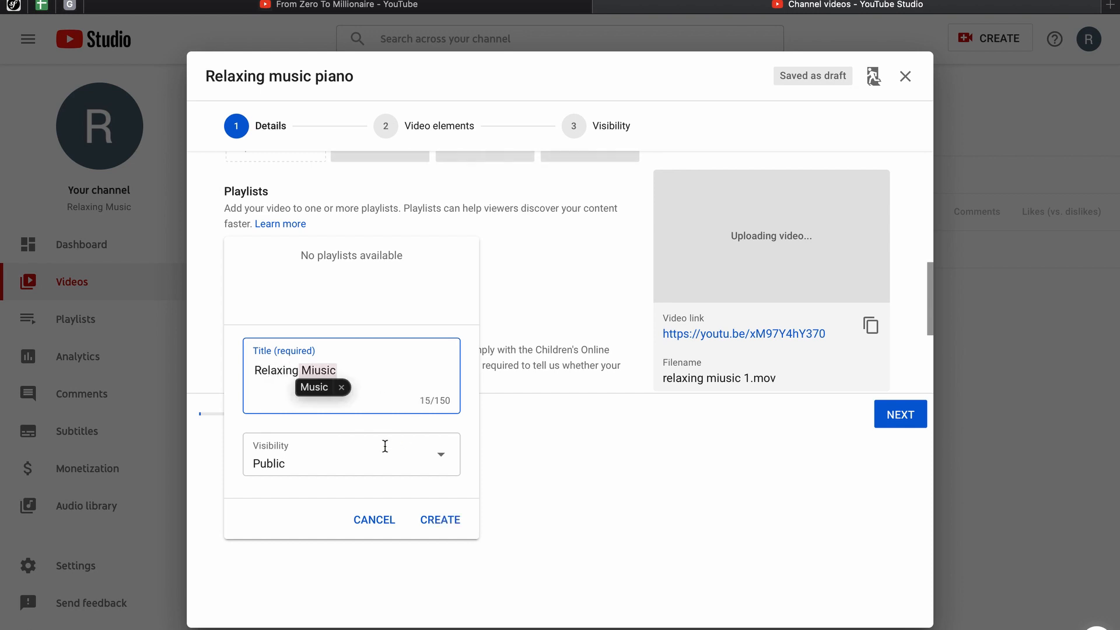
{"action": "left_click", "coordinate": [344, 465]}
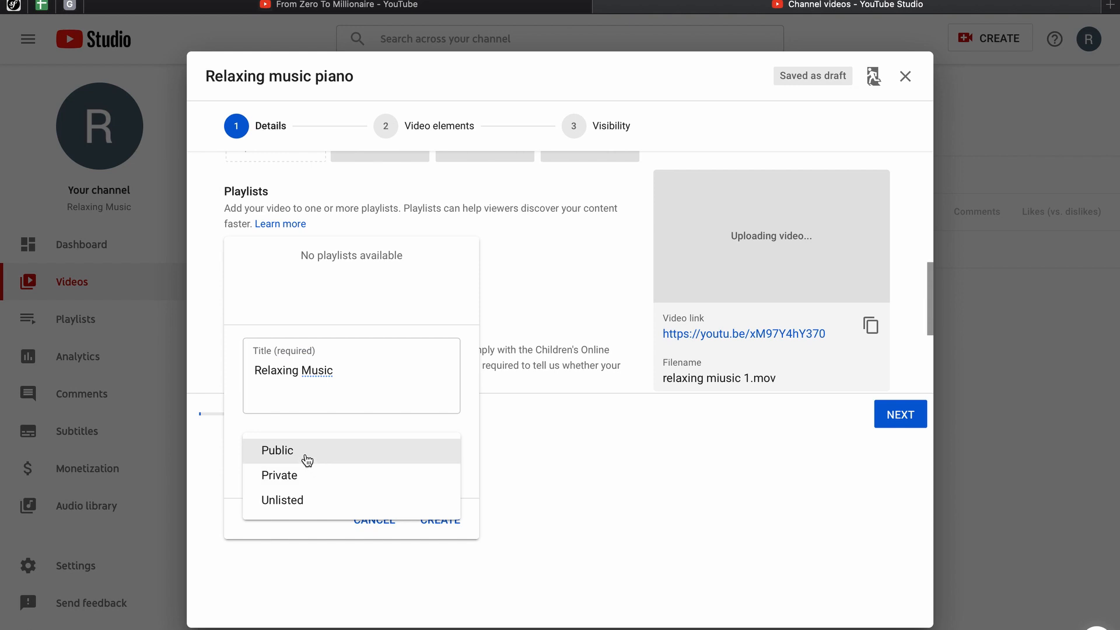
{"action": "left_click", "coordinate": [287, 524]}
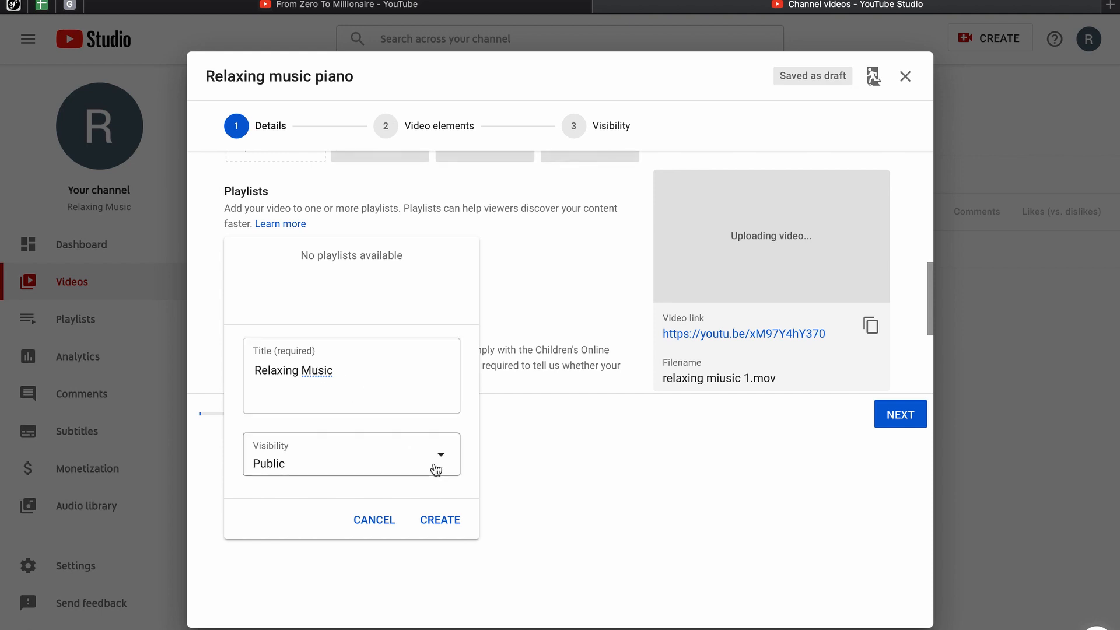
{"action": "left_click", "coordinate": [451, 520]}
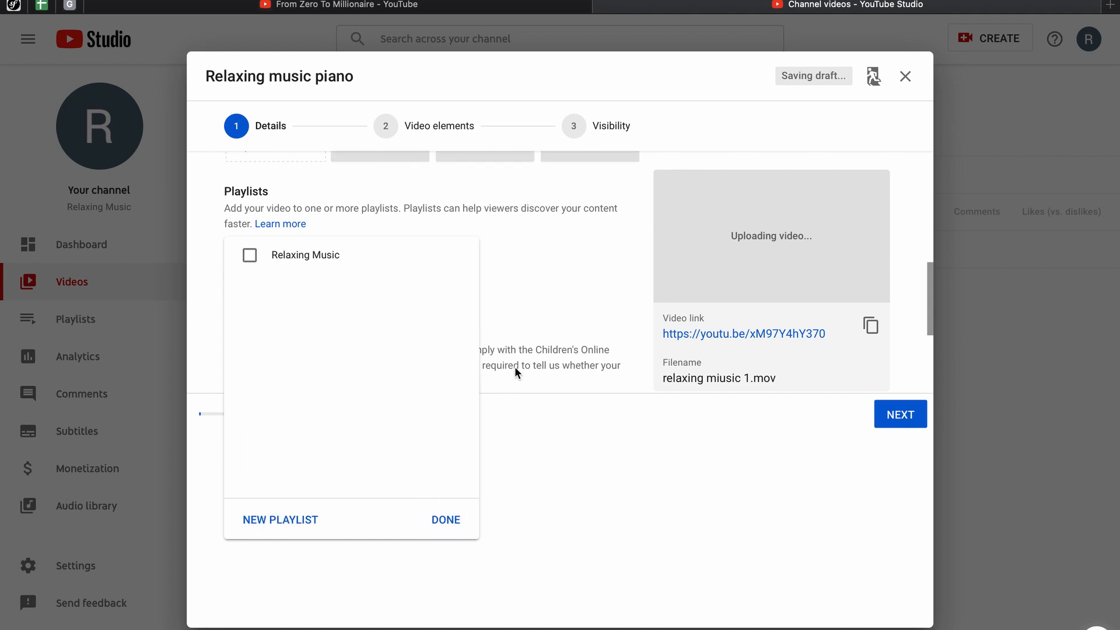
{"action": "left_click", "coordinate": [250, 255]}
{"action": "left_click", "coordinate": [445, 520]}
Expand the advanced age restriction options and set the video's audience to not made for kids.
{"action": "scroll", "coordinate": [495, 343], "scroll_direction": "down", "scroll_amount": 3}
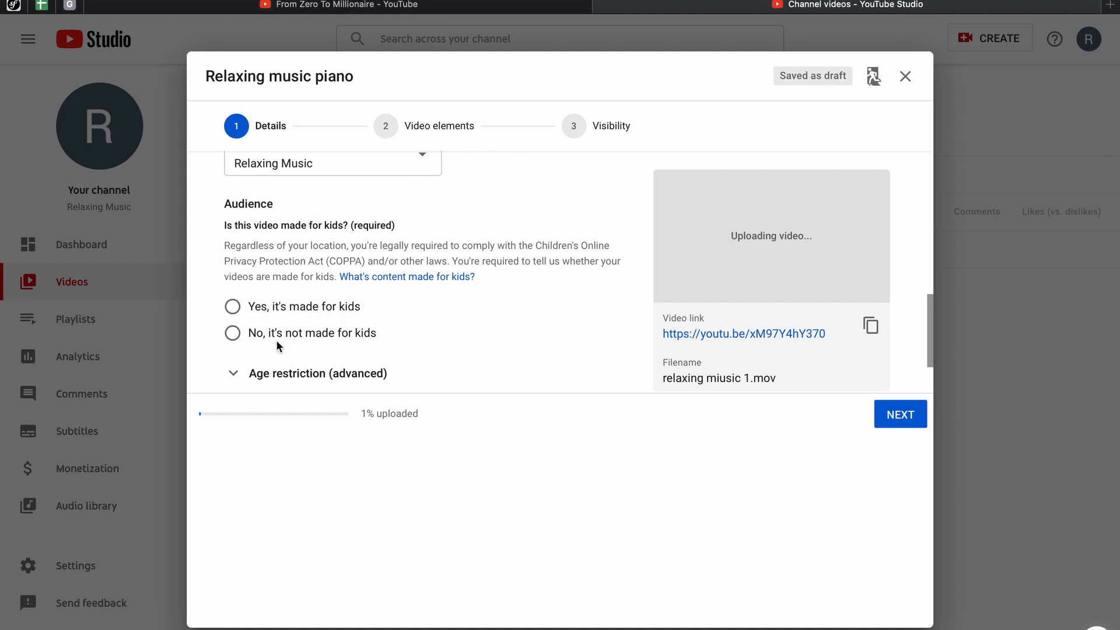
{"action": "scroll", "coordinate": [387, 327], "scroll_direction": "down", "scroll_amount": 2}
{"action": "scroll", "coordinate": [387, 330], "scroll_direction": "up", "scroll_amount": 1}
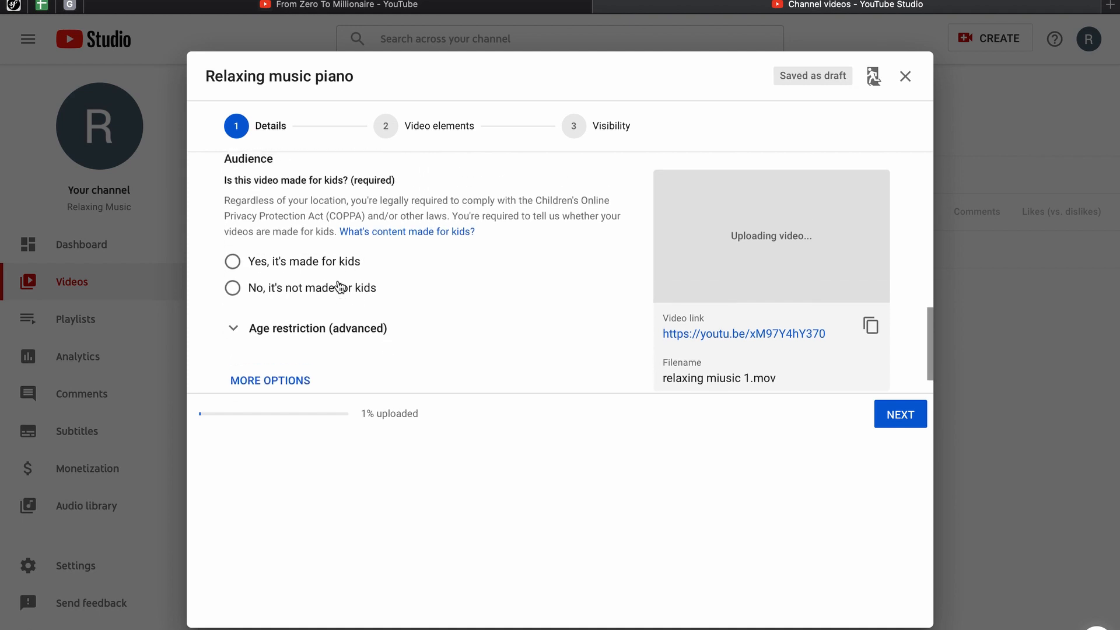
{"action": "left_click_drag", "start_coordinate": [224, 200], "coordinate": [480, 232]}
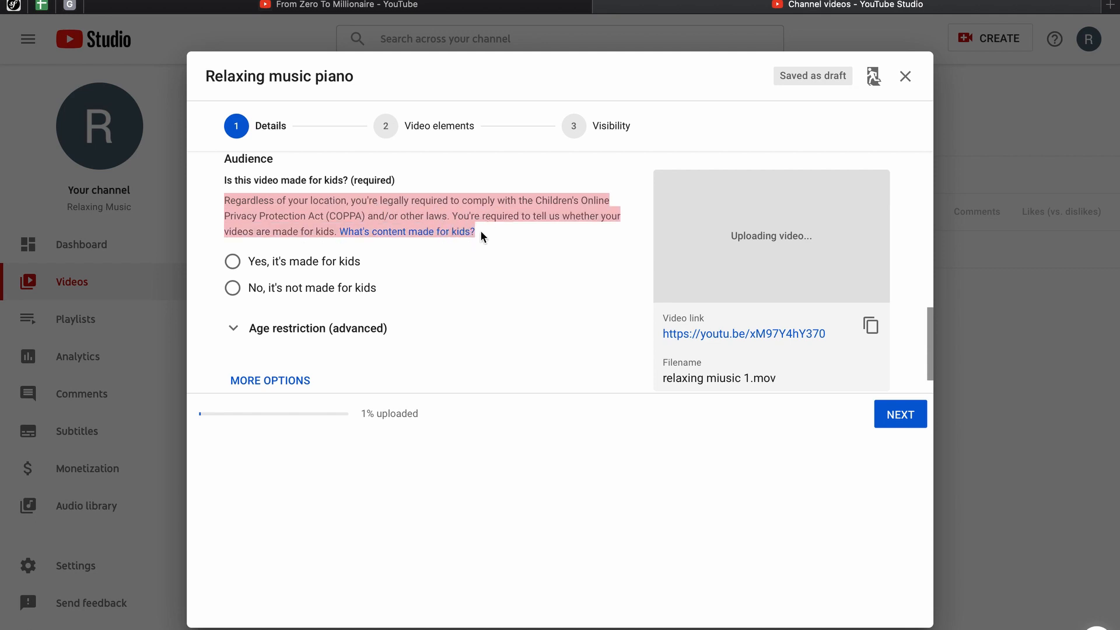
{"action": "scroll", "coordinate": [447, 253], "scroll_direction": "down", "scroll_amount": 1}
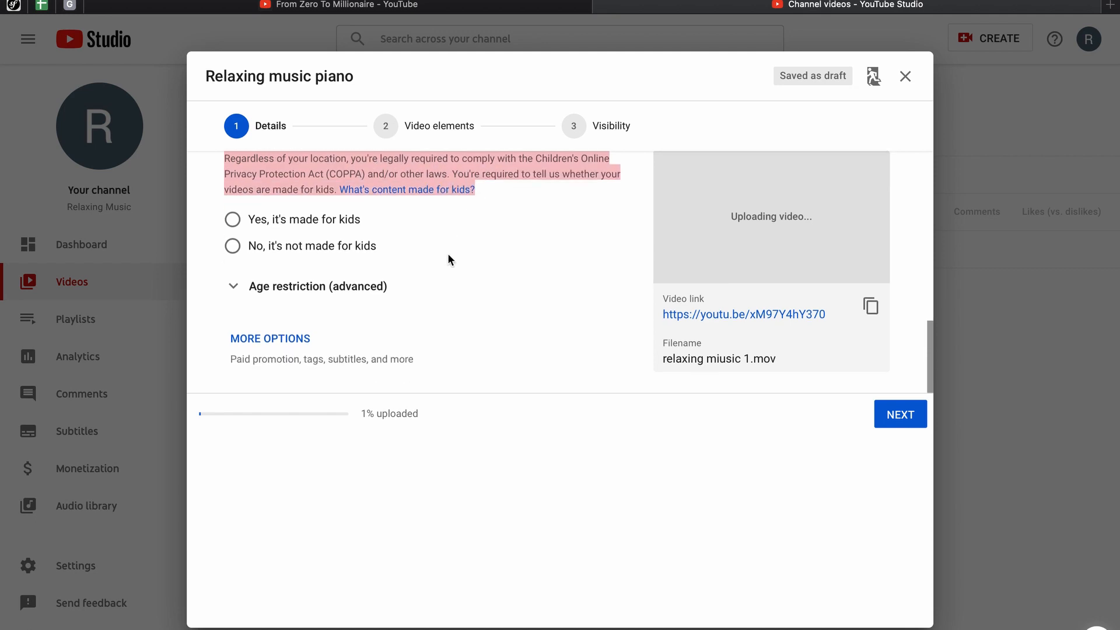
{"action": "left_click", "coordinate": [289, 300]}
{"action": "scroll", "coordinate": [303, 312], "scroll_direction": "down", "scroll_amount": 2}
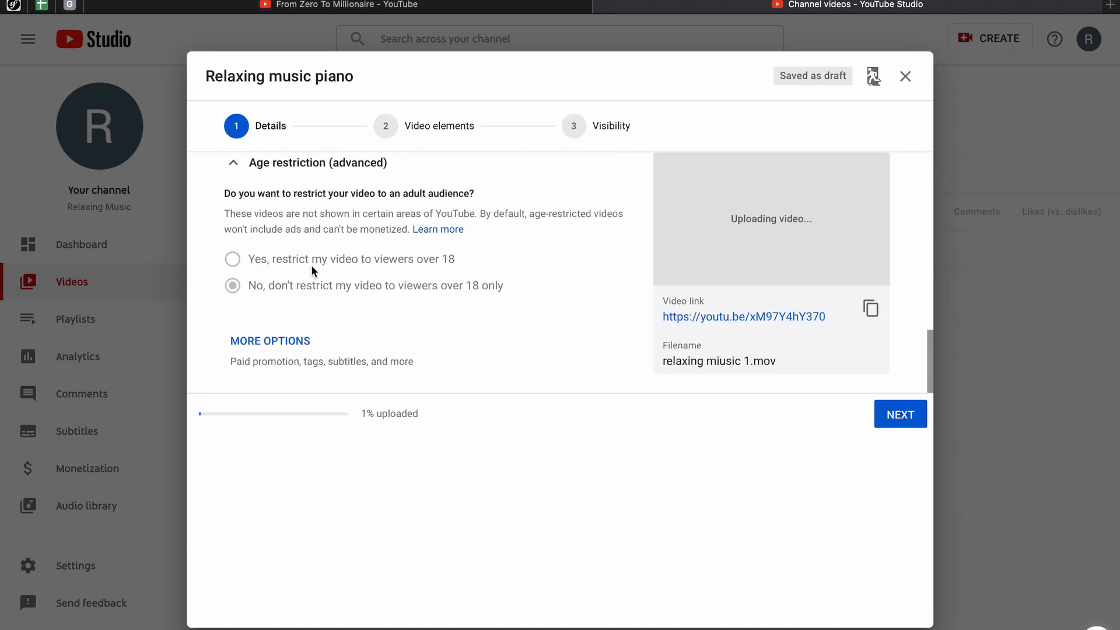
{"action": "scroll", "coordinate": [310, 265], "scroll_direction": "up", "scroll_amount": 2}
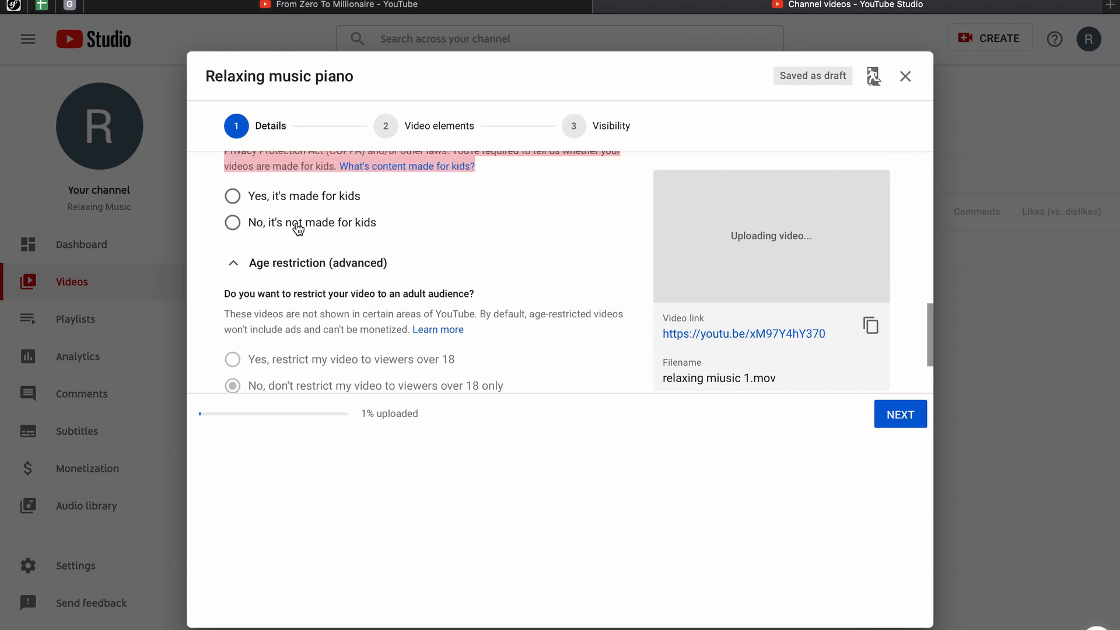
{"action": "left_click", "coordinate": [298, 200]}
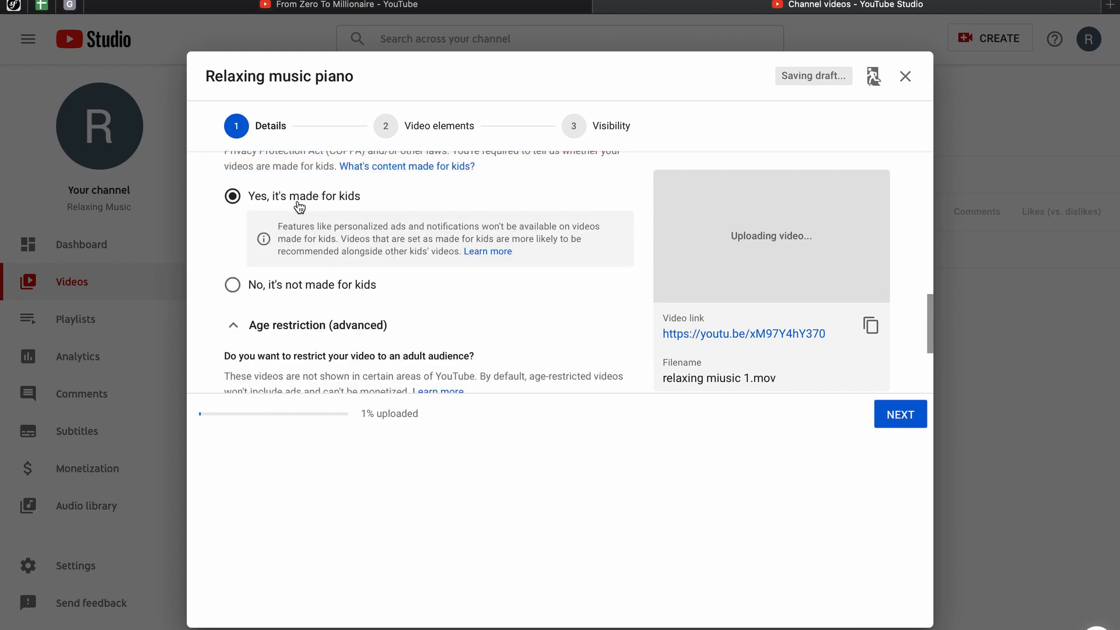
{"action": "left_click", "coordinate": [286, 285]}
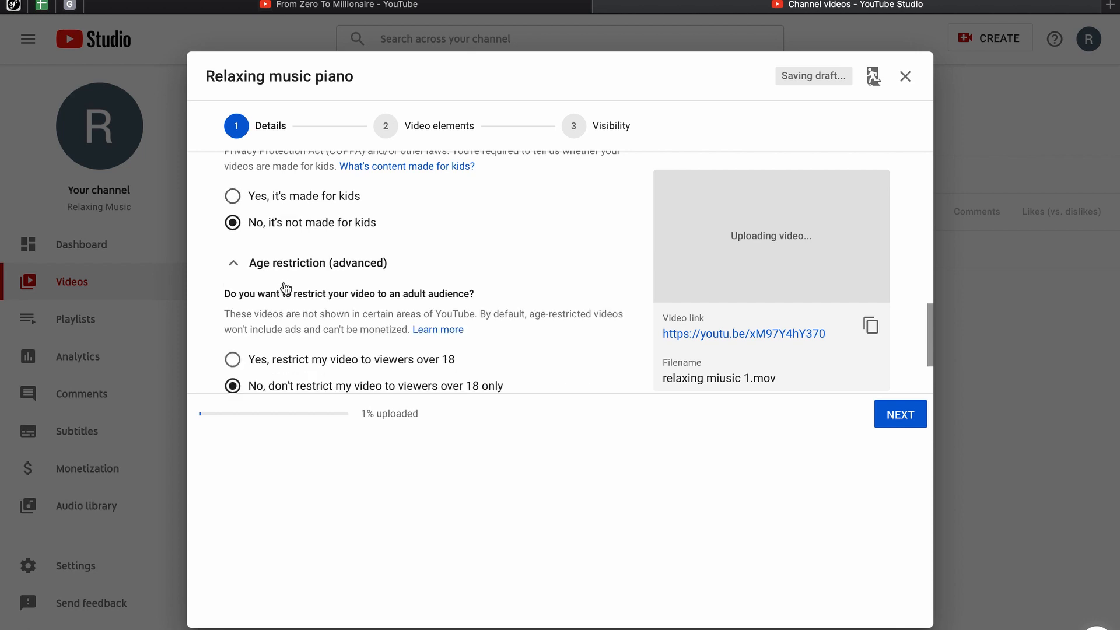
Expand the additional video options covering paid promotion, tags and subtitles.
{"action": "scroll", "coordinate": [286, 286], "scroll_direction": "down", "scroll_amount": 2}
{"action": "scroll", "coordinate": [293, 249], "scroll_direction": "up", "scroll_amount": 3}
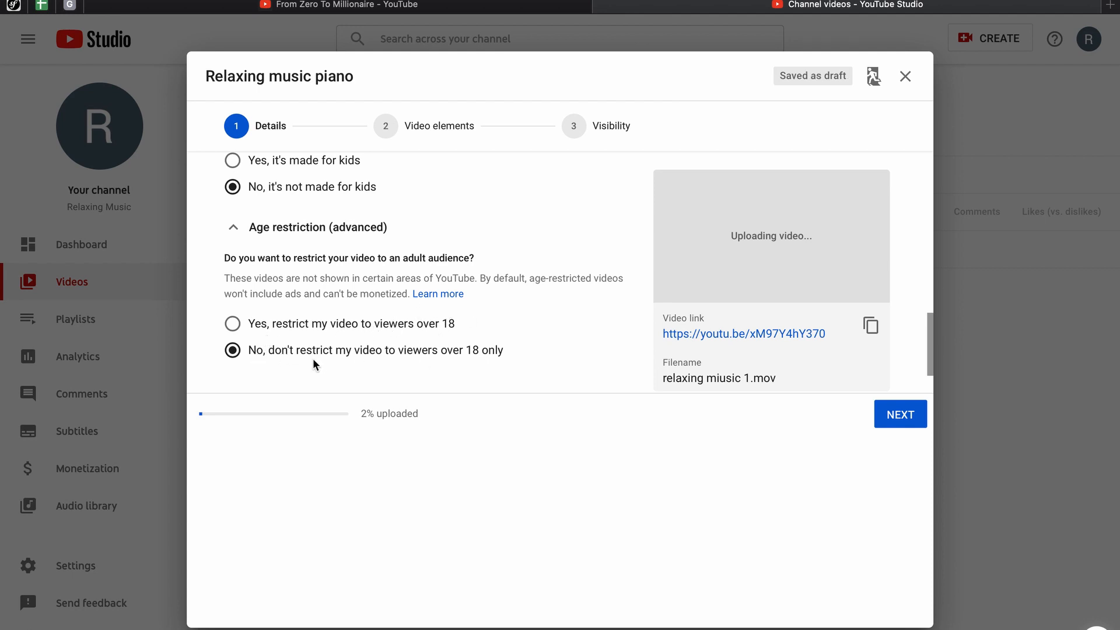
{"action": "scroll", "coordinate": [487, 341], "scroll_direction": "down", "scroll_amount": 1}
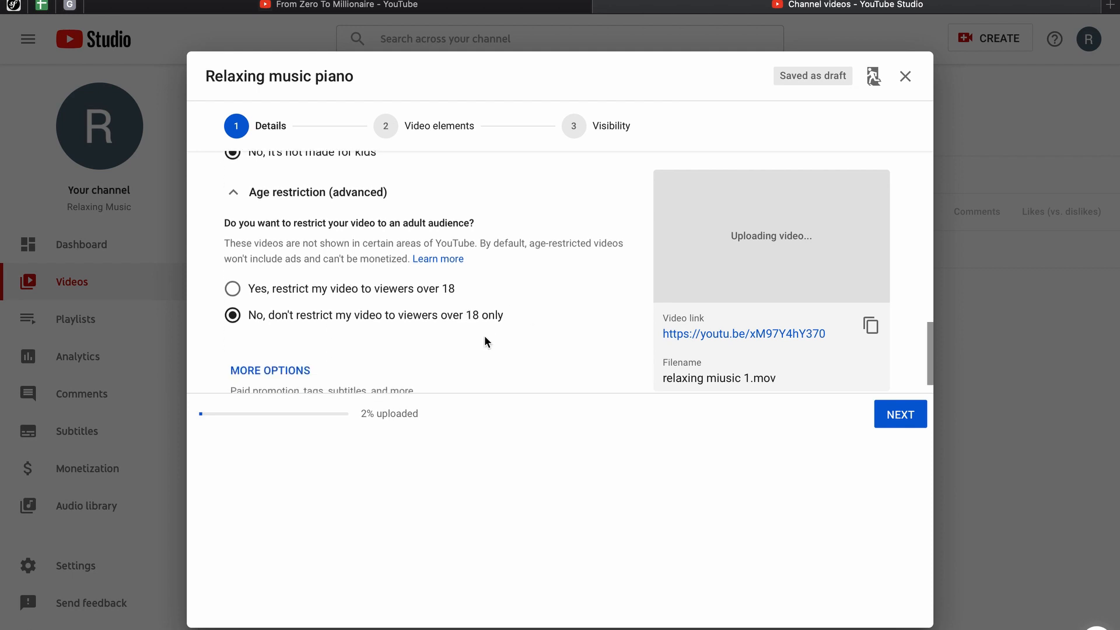
{"action": "scroll", "coordinate": [485, 338], "scroll_direction": "down", "scroll_amount": 1}
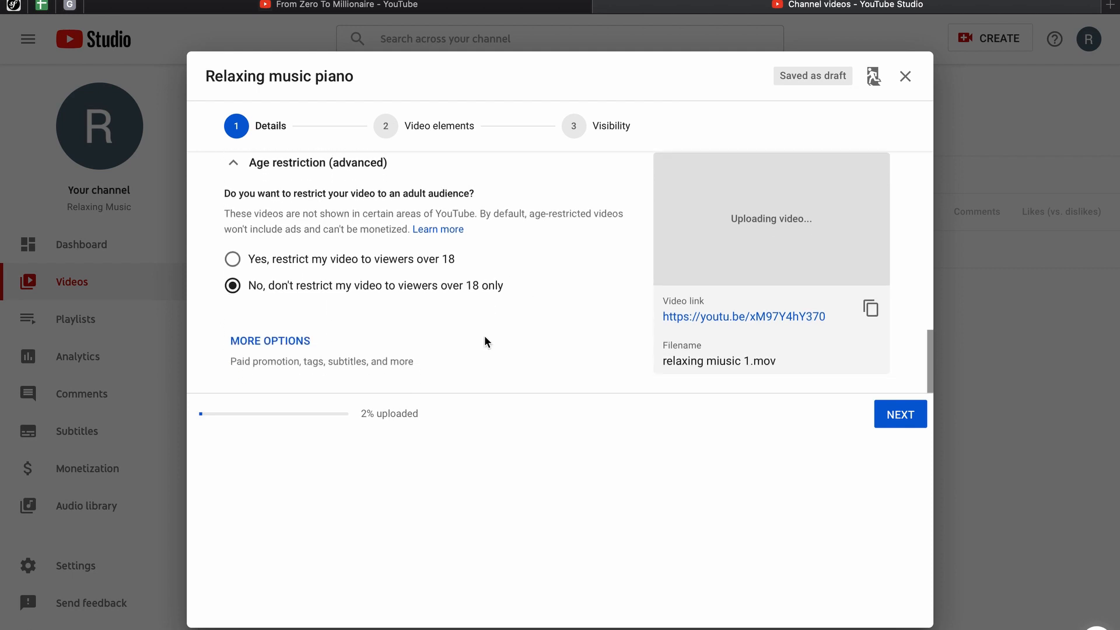
{"action": "left_click", "coordinate": [279, 343]}
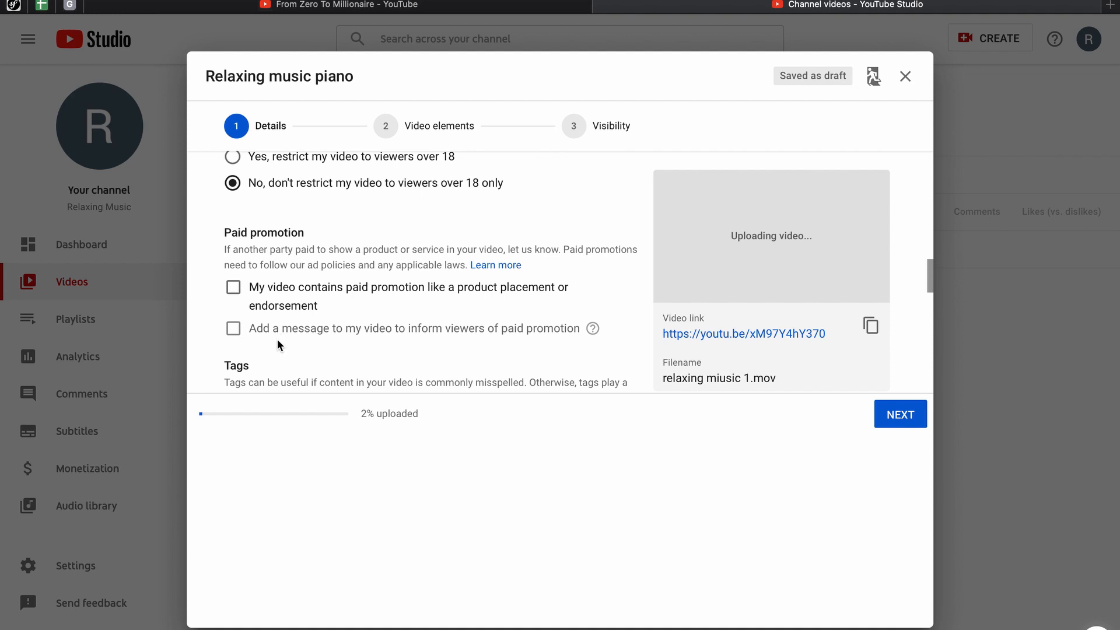
{"action": "scroll", "coordinate": [281, 265], "scroll_direction": "down", "scroll_amount": 1}
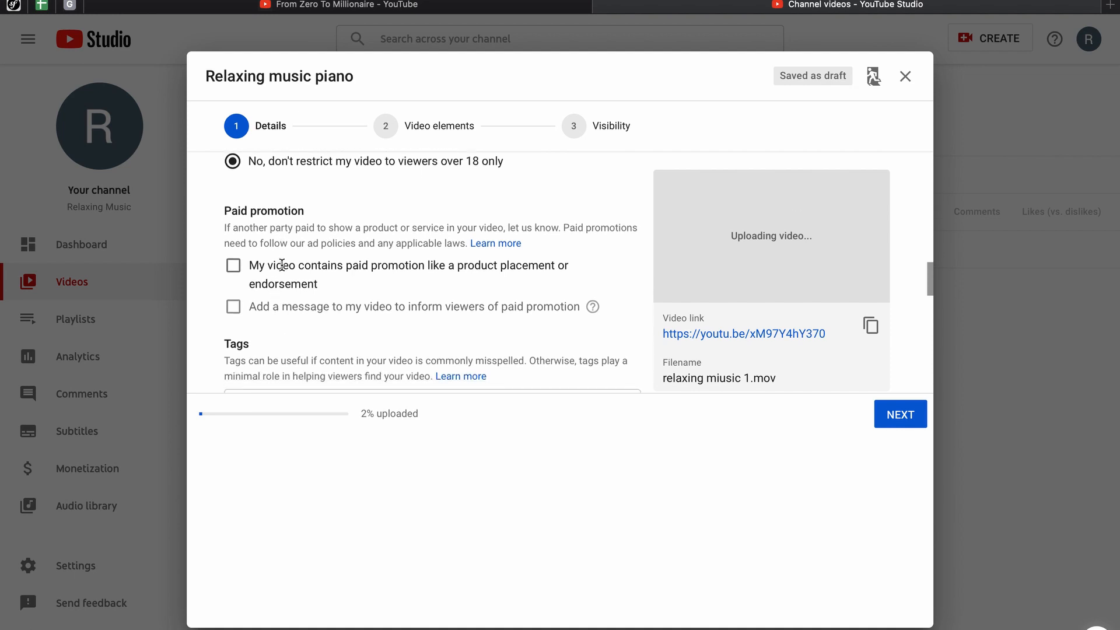
Add the tags "music", "relaxing music" and "relaxing" to the video.
{"action": "scroll", "coordinate": [325, 282], "scroll_direction": "down", "scroll_amount": 5}
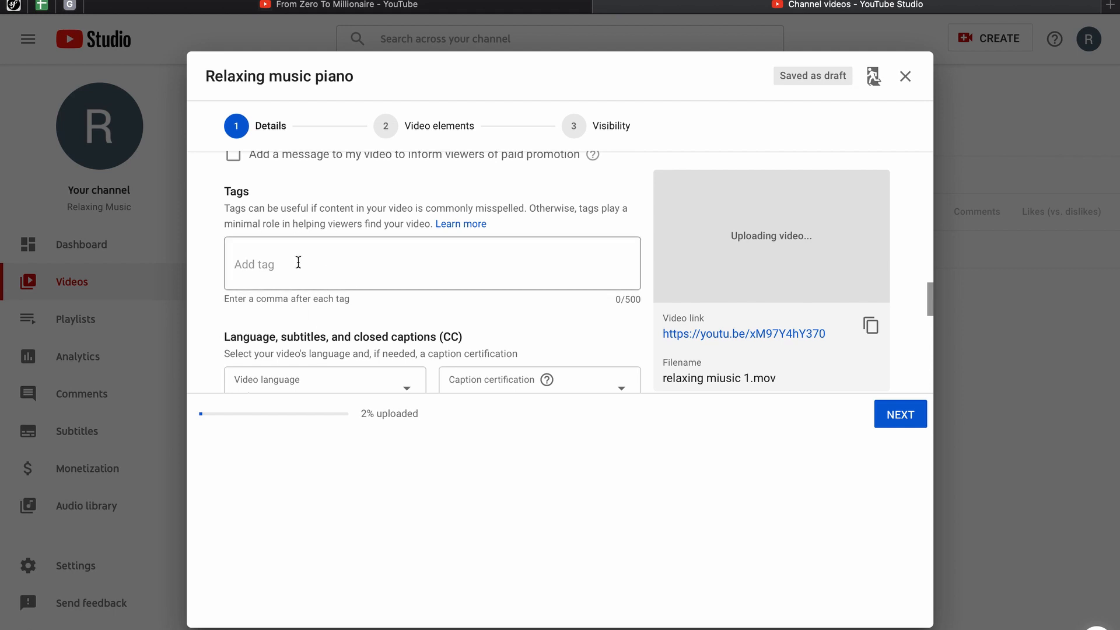
{"action": "left_click", "coordinate": [289, 263]}
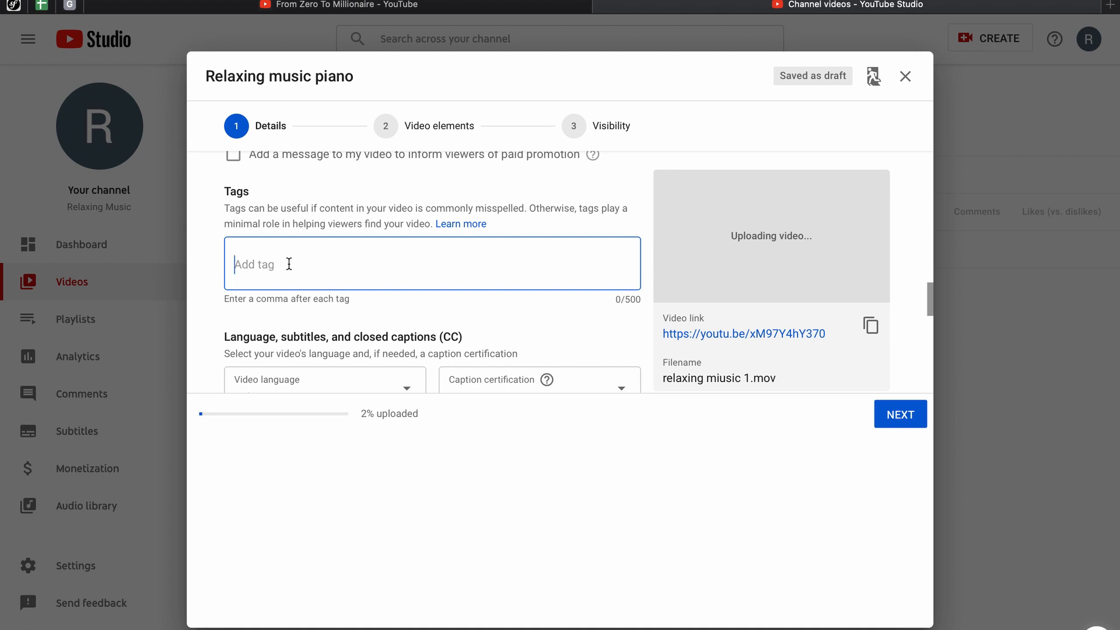
{"action": "type", "text": "music,"}
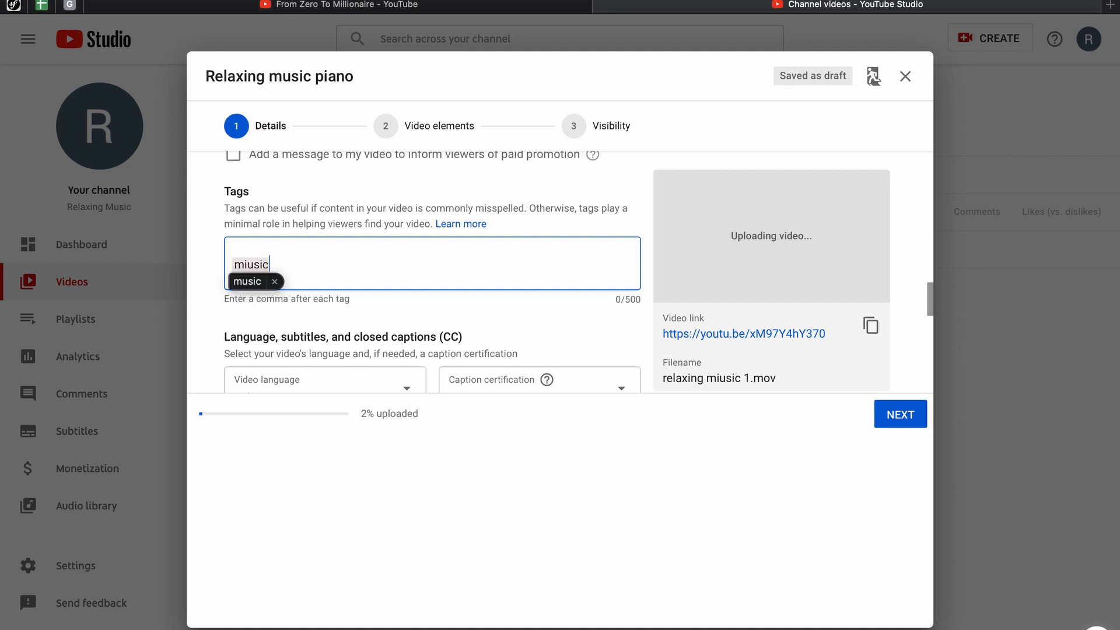
{"action": "type", "text": "rela"}
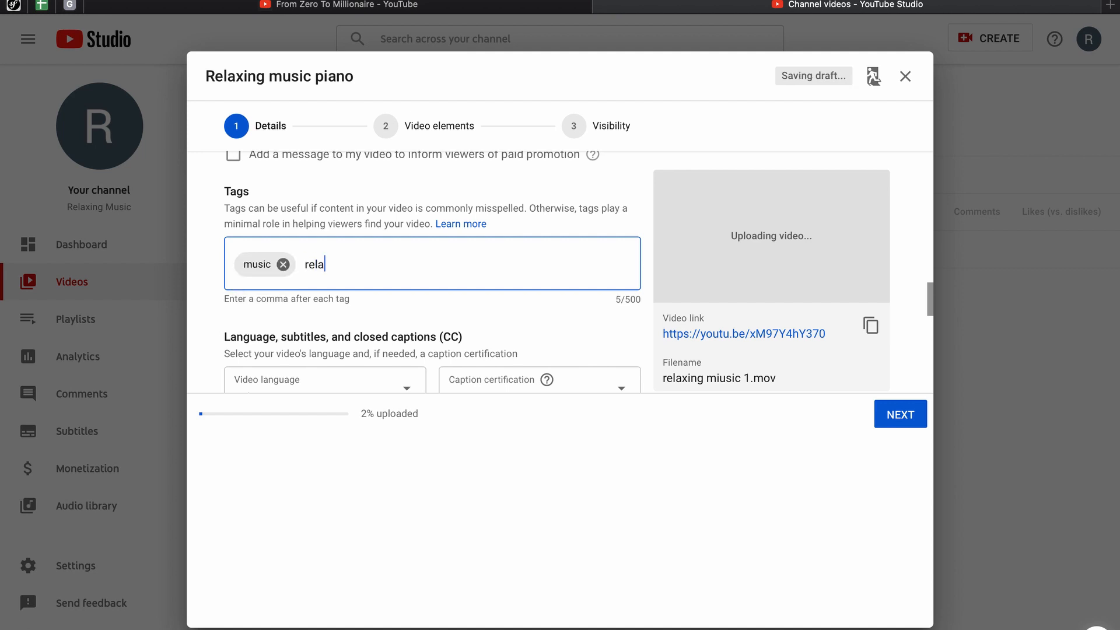
{"action": "type", "text": "xing miusic"}
{"action": "key", "text": "Return"}
{"action": "type", "text": "relaxing"}
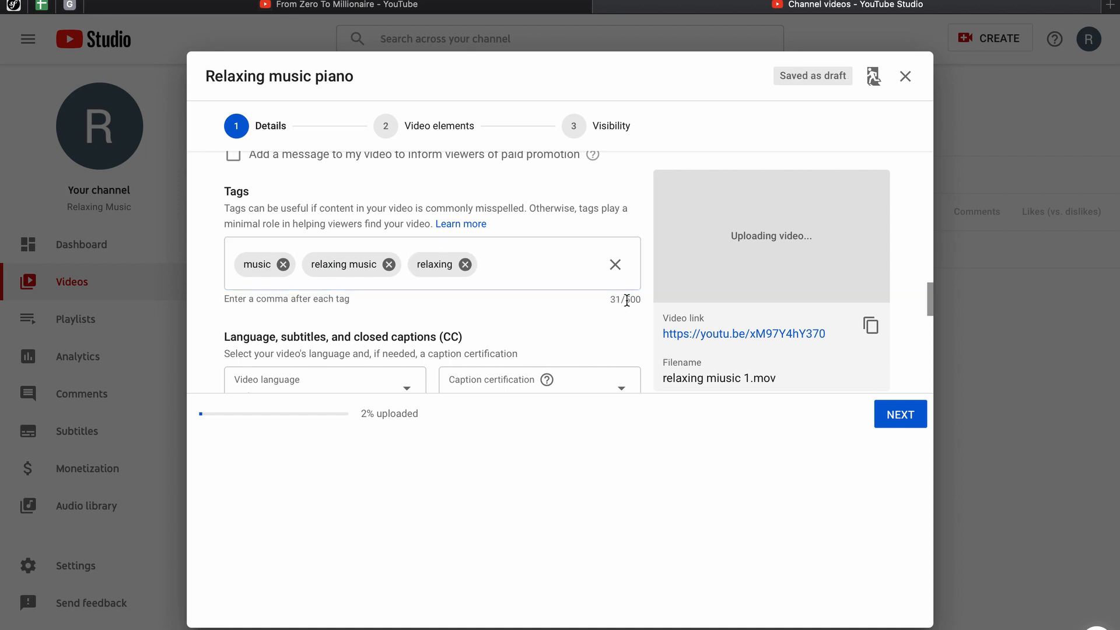
{"action": "left_click_drag", "start_coordinate": [625, 299], "coordinate": [640, 299]}
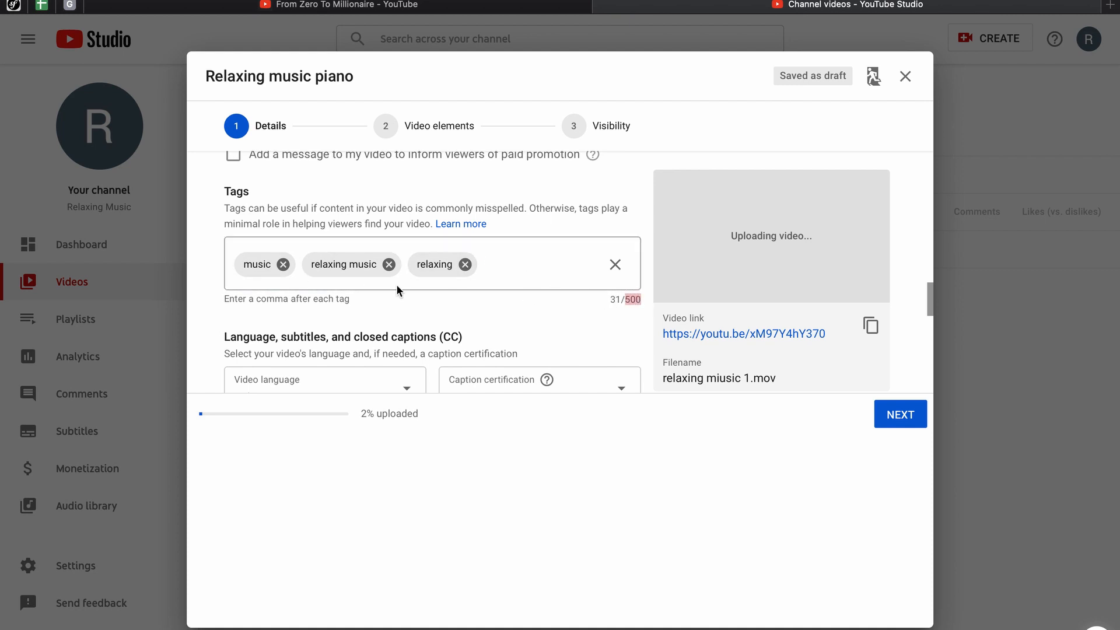
Look through the available caption certification choices, leaving the setting at None.
{"action": "scroll", "coordinate": [397, 285], "scroll_direction": "down", "scroll_amount": 3}
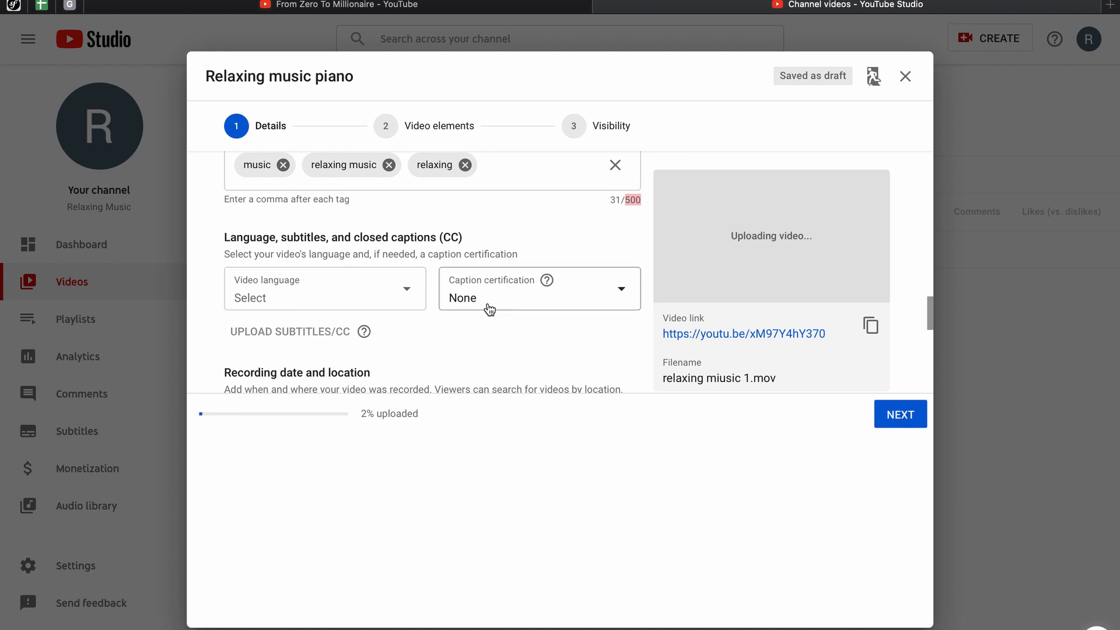
{"action": "left_click", "coordinate": [513, 304]}
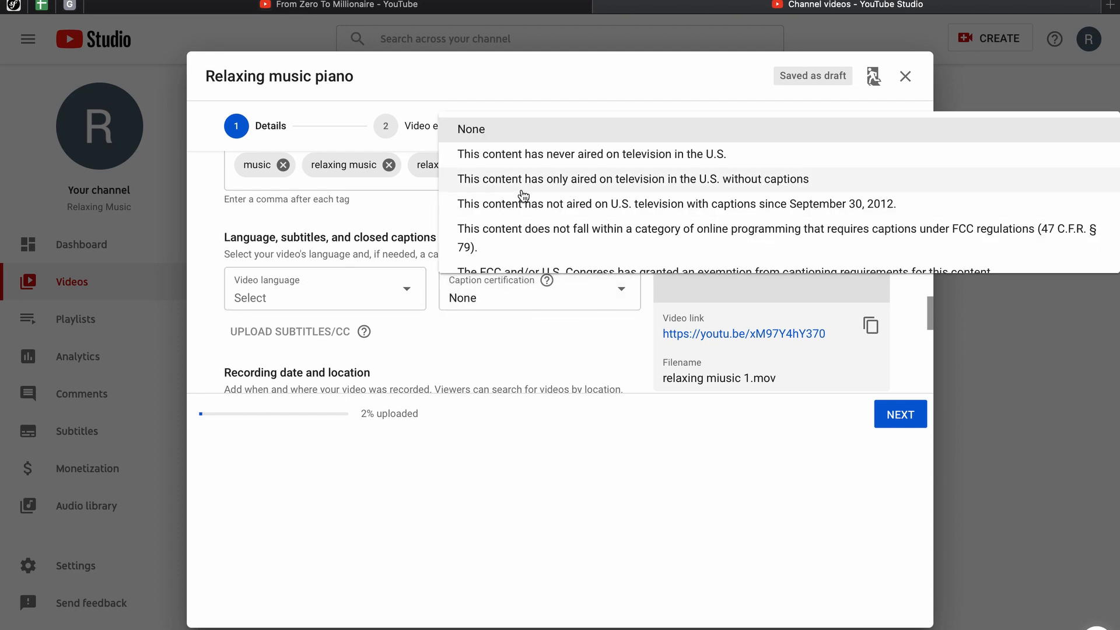
{"action": "scroll", "coordinate": [514, 198], "scroll_direction": "down", "scroll_amount": 1}
{"action": "left_click", "coordinate": [473, 328]}
Set the video's category to Music.
{"action": "scroll", "coordinate": [474, 327], "scroll_direction": "down", "scroll_amount": 3}
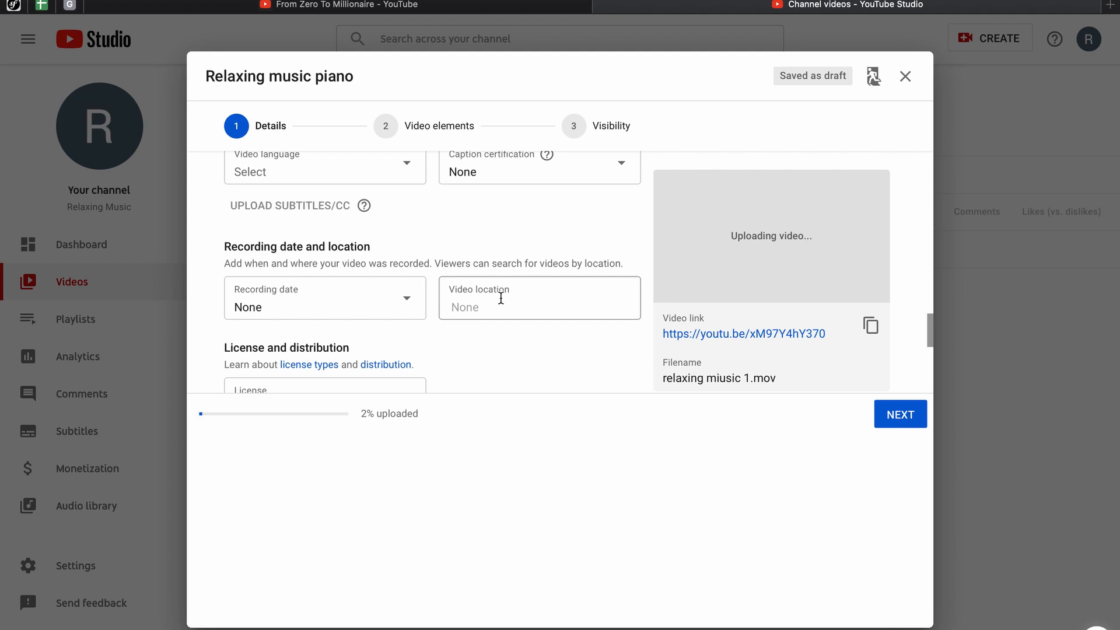
{"action": "scroll", "coordinate": [509, 313], "scroll_direction": "down", "scroll_amount": 3}
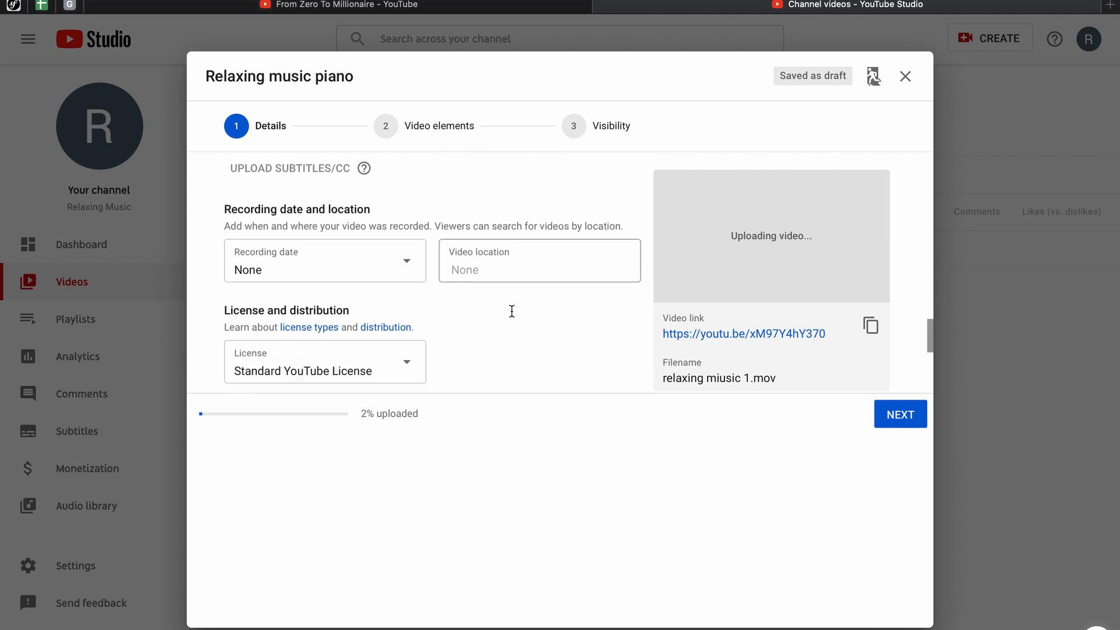
{"action": "scroll", "coordinate": [511, 310], "scroll_direction": "down", "scroll_amount": 3}
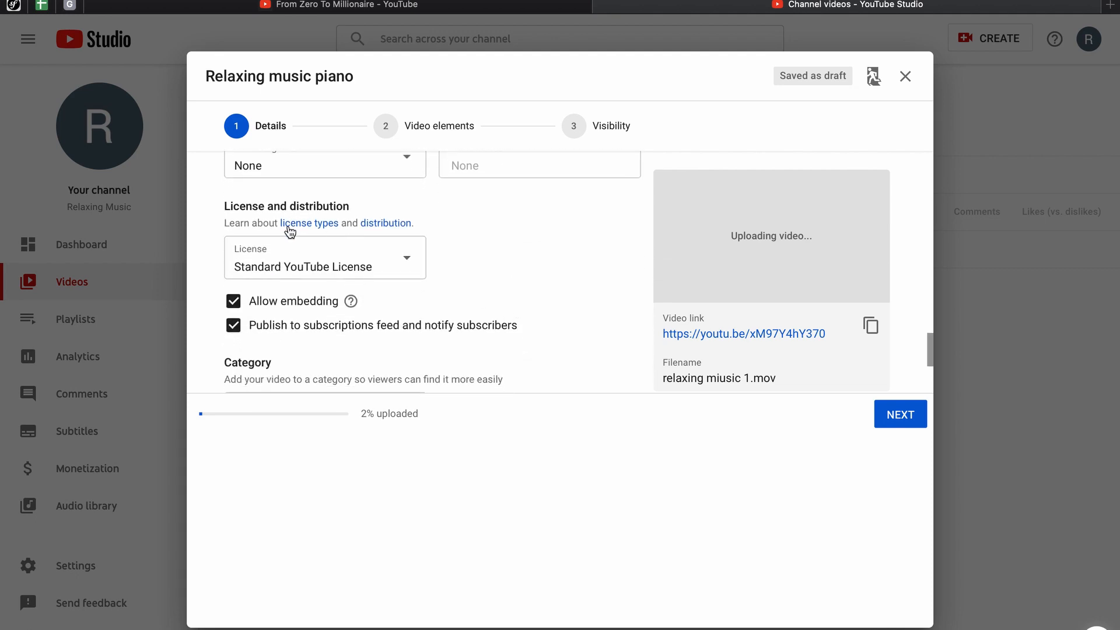
{"action": "scroll", "coordinate": [426, 284], "scroll_direction": "down", "scroll_amount": 8}
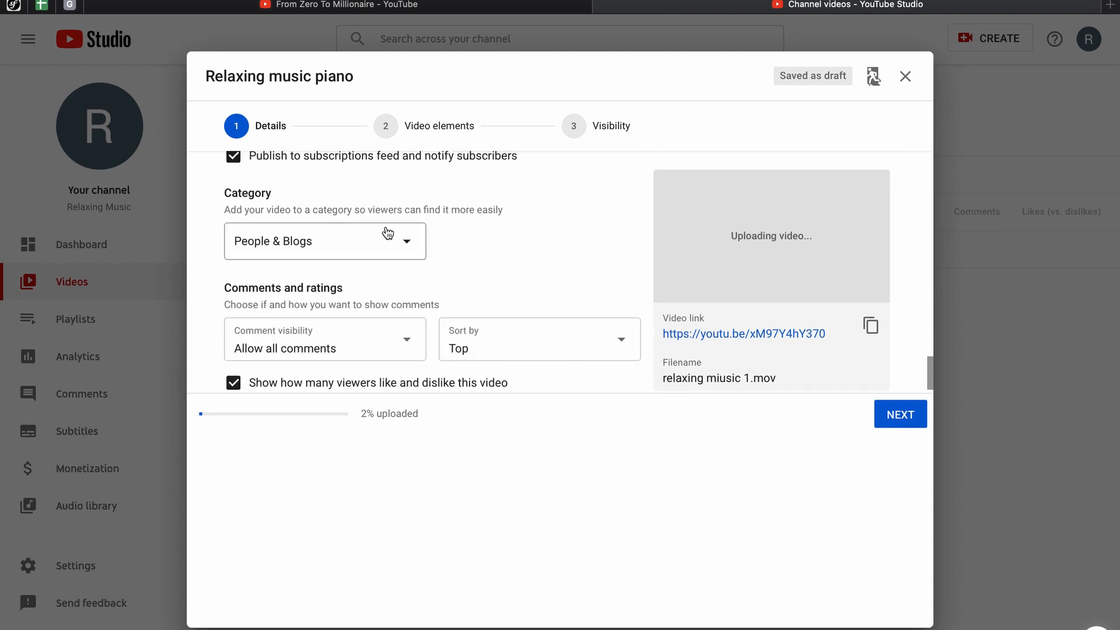
{"action": "left_click", "coordinate": [343, 245]}
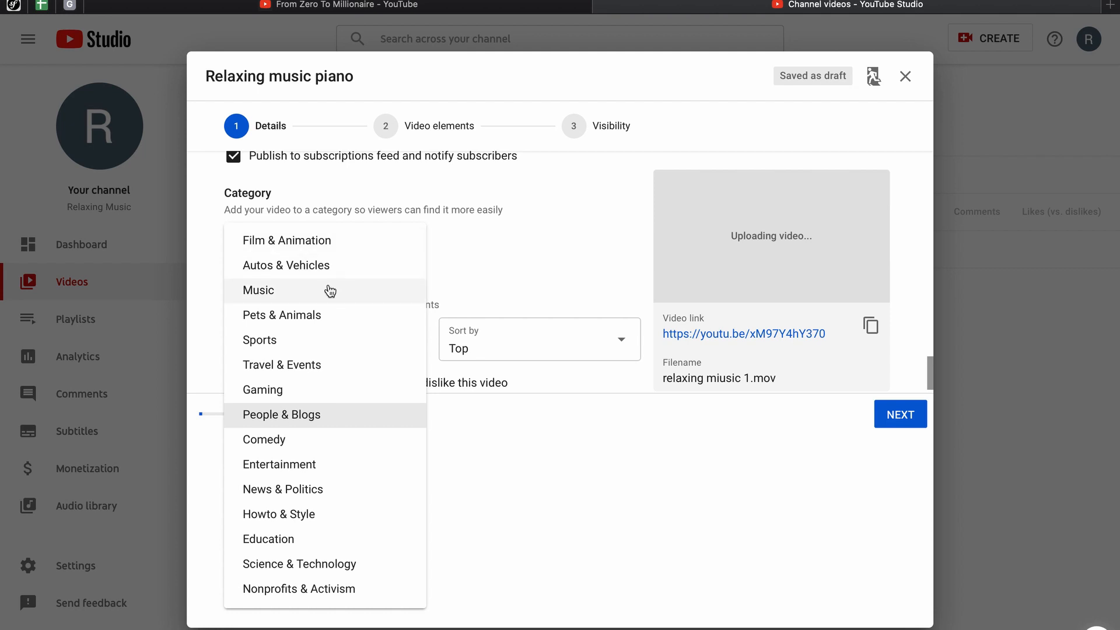
{"action": "left_click", "coordinate": [257, 293]}
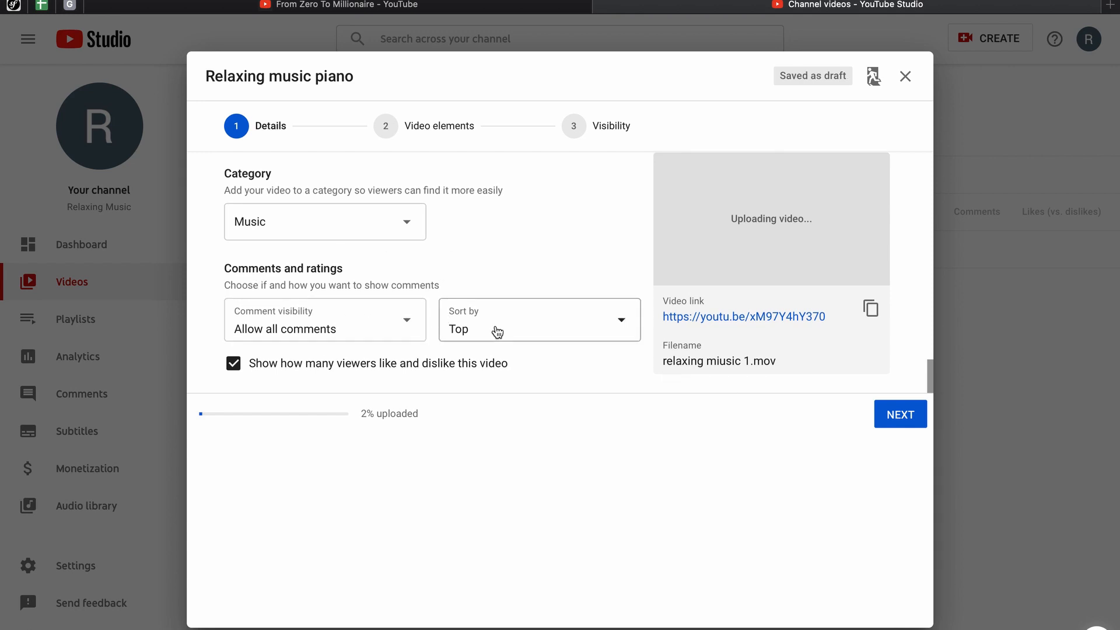
Advance through the video elements stage to the visibility settings without adding an end screen or cards.
{"action": "scroll", "coordinate": [396, 268], "scroll_direction": "up", "scroll_amount": 3}
{"action": "scroll", "coordinate": [406, 252], "scroll_direction": "up", "scroll_amount": 15}
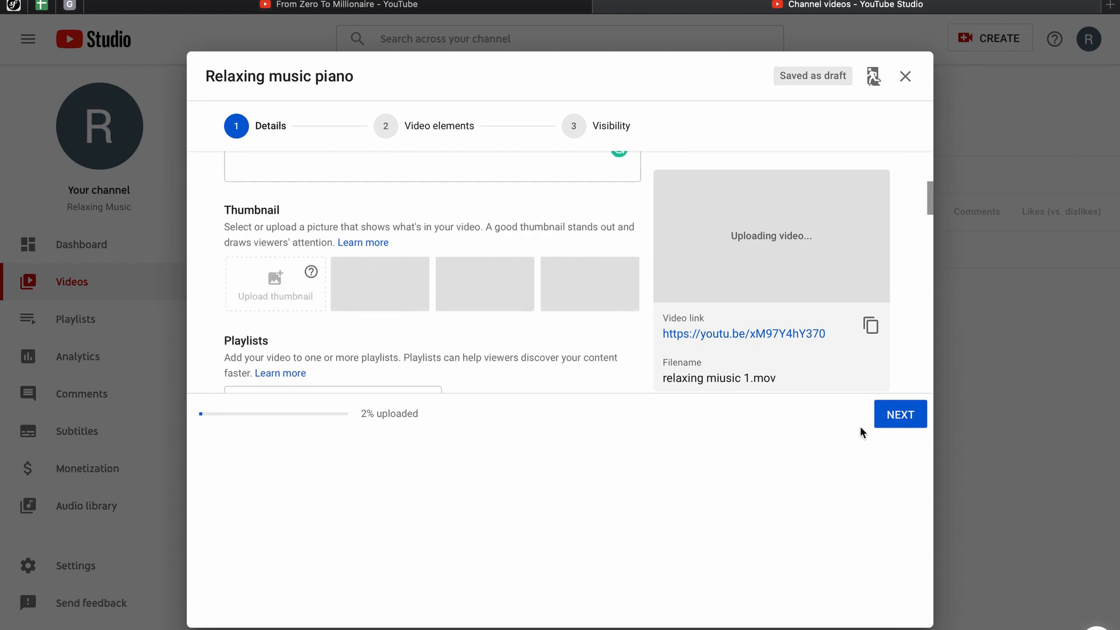
{"action": "left_click", "coordinate": [908, 428]}
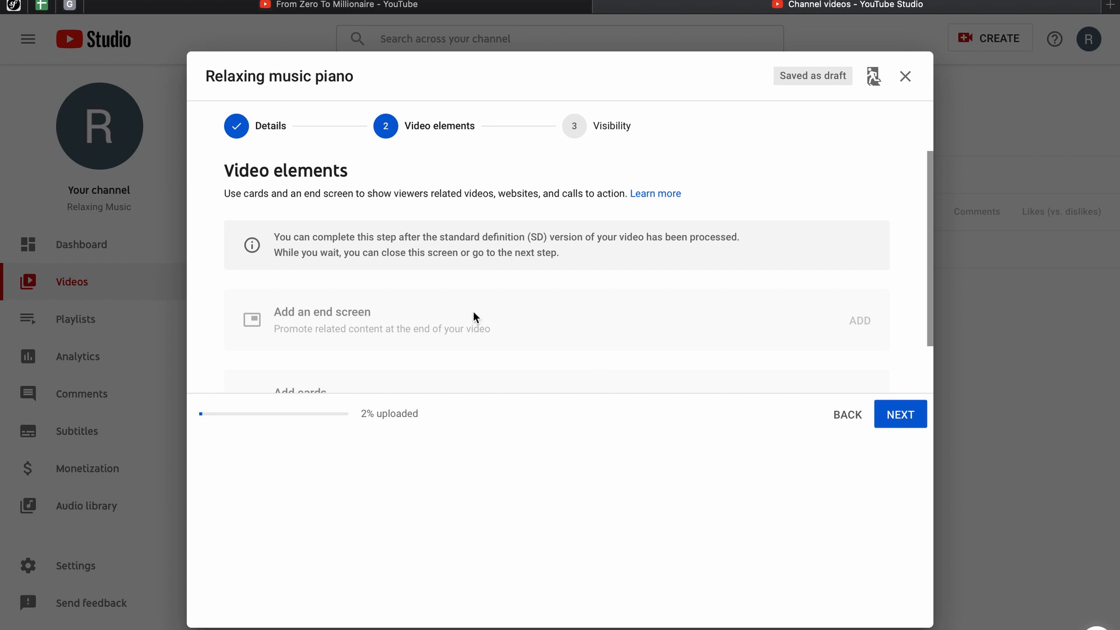
{"action": "scroll", "coordinate": [327, 313], "scroll_direction": "down", "scroll_amount": 1}
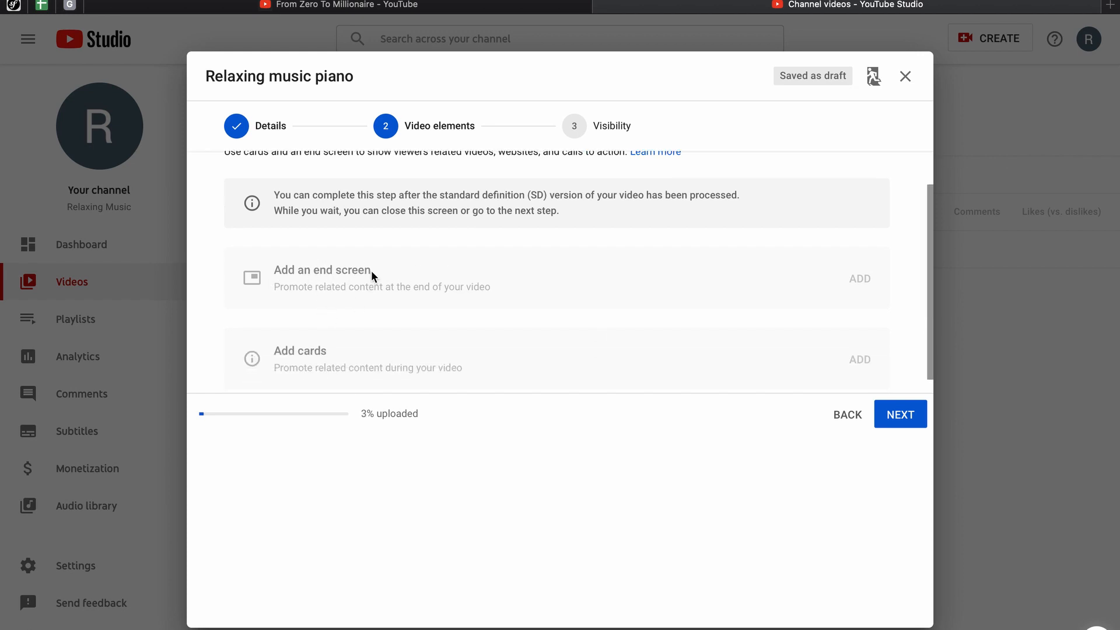
{"action": "scroll", "coordinate": [370, 272], "scroll_direction": "down", "scroll_amount": 1}
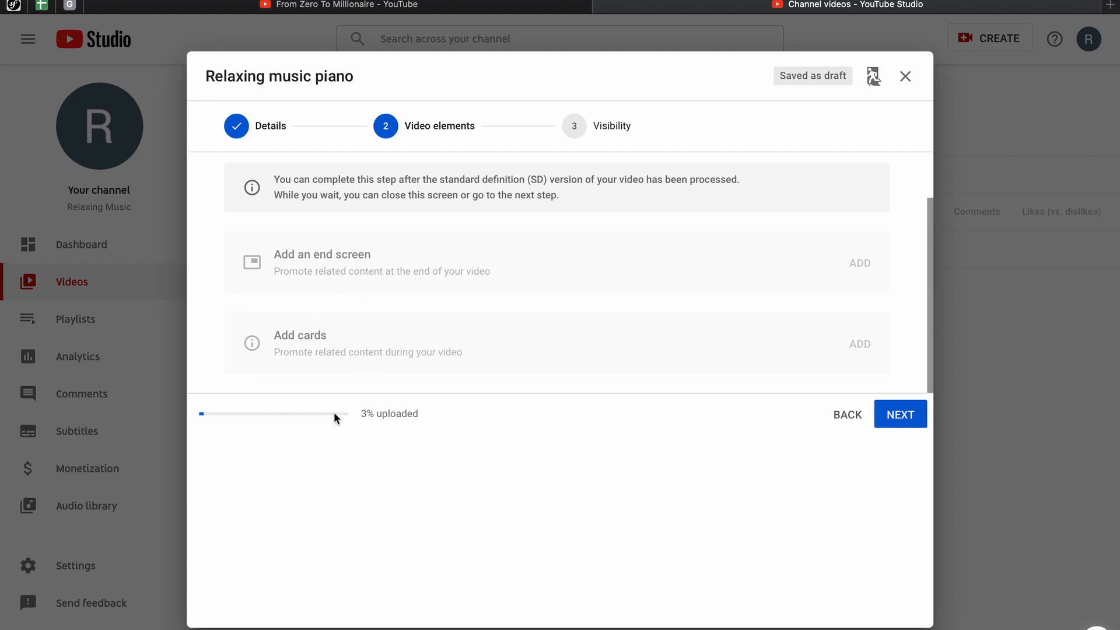
{"action": "left_click_drag", "start_coordinate": [316, 416], "coordinate": [430, 417]}
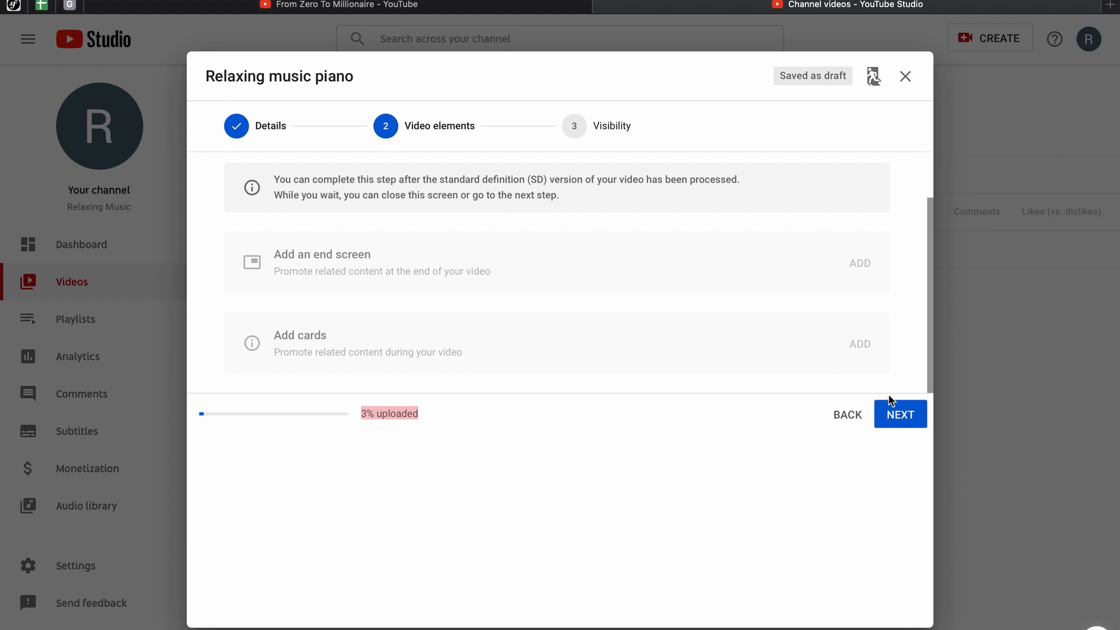
{"action": "left_click", "coordinate": [901, 414]}
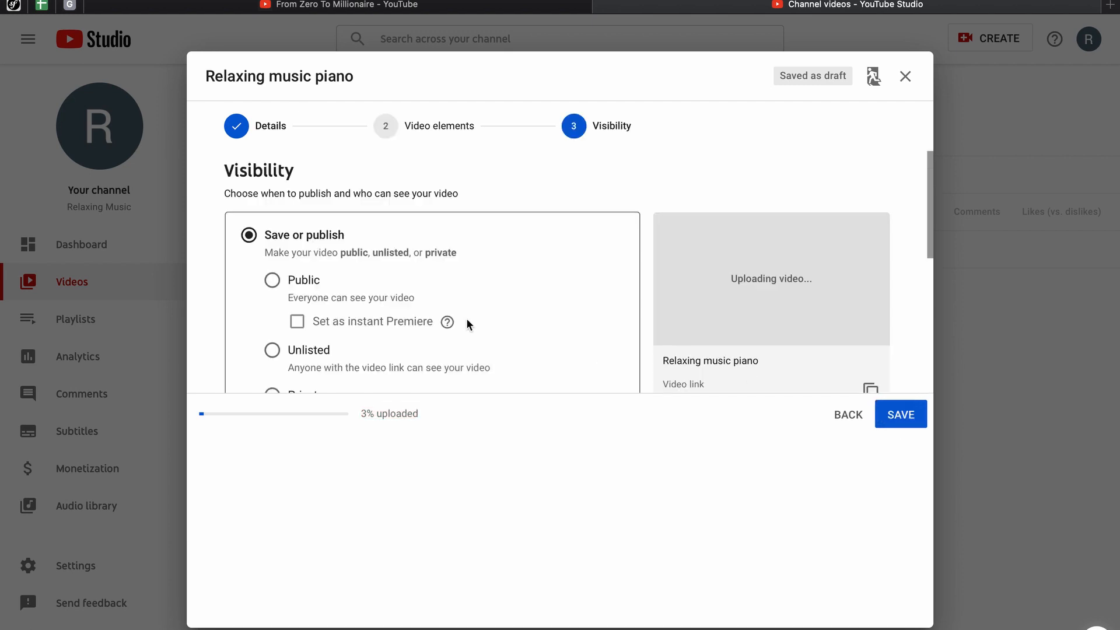
Try the public visibility with instant Premiere, as well as the unlisted and private options.
{"action": "scroll", "coordinate": [683, 194], "scroll_direction": "down", "scroll_amount": 1}
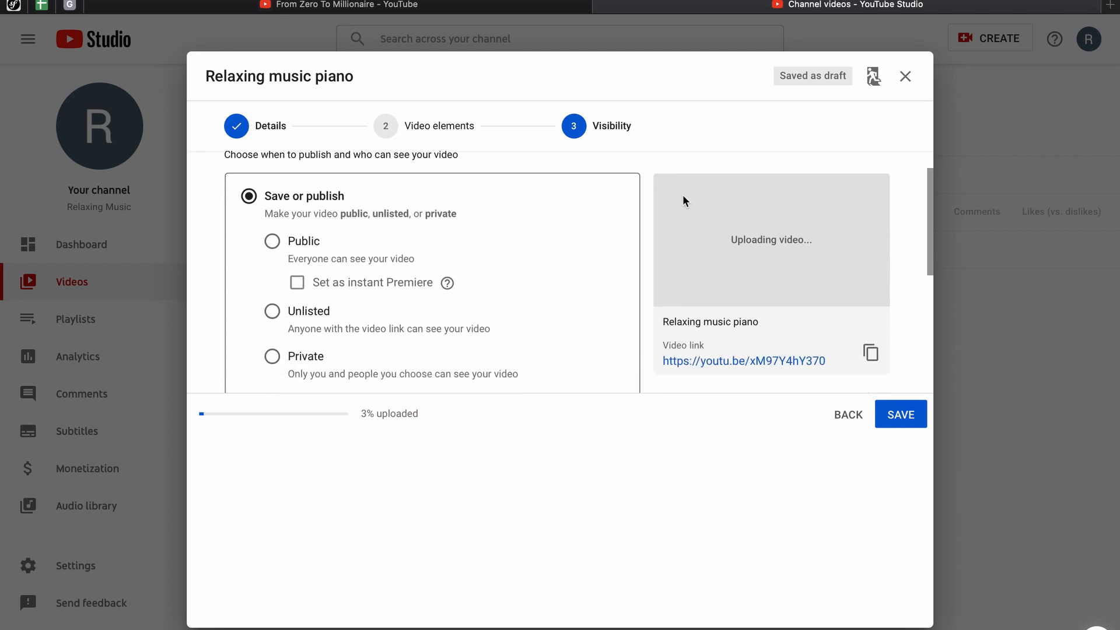
{"action": "left_click", "coordinate": [297, 249]}
{"action": "left_click", "coordinate": [341, 282]}
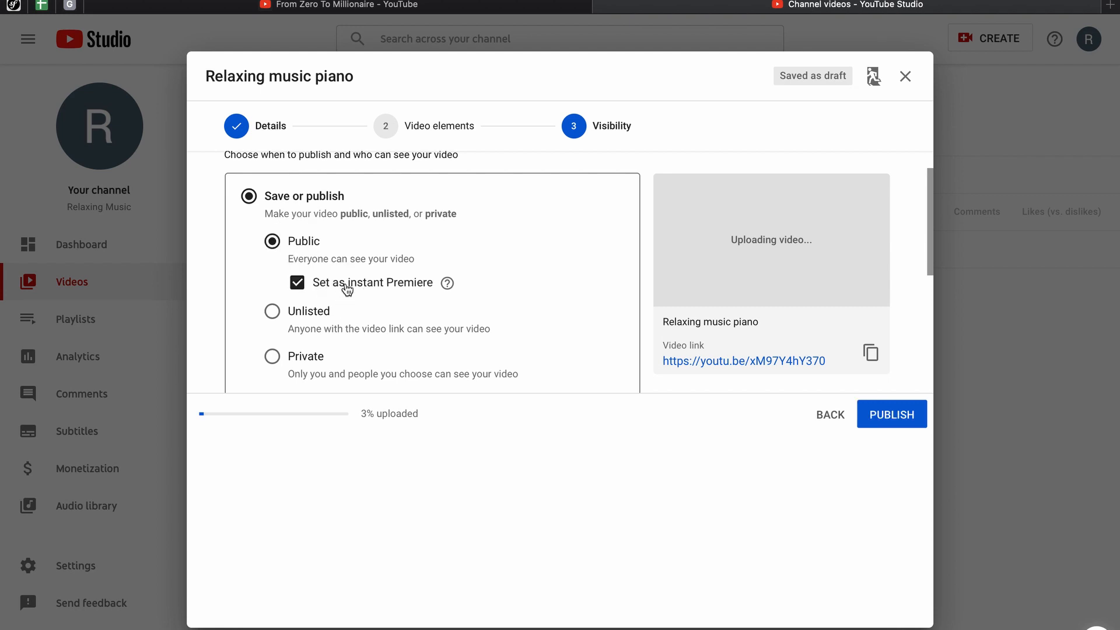
{"action": "scroll", "coordinate": [415, 282], "scroll_direction": "down", "scroll_amount": 3}
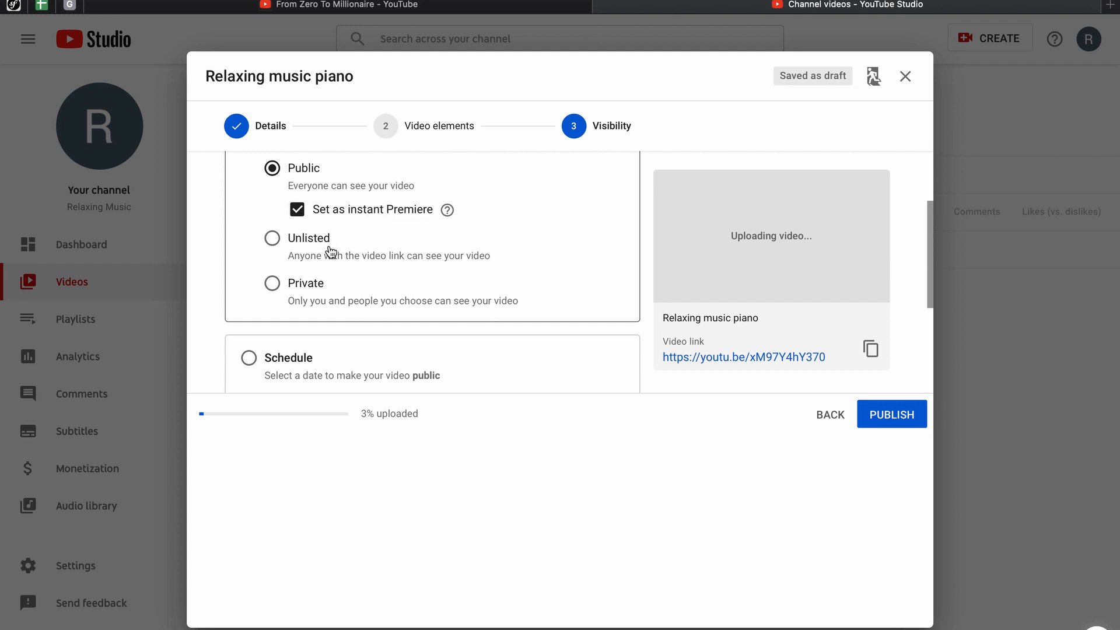
{"action": "left_click", "coordinate": [310, 250]}
{"action": "left_click", "coordinate": [304, 291]}
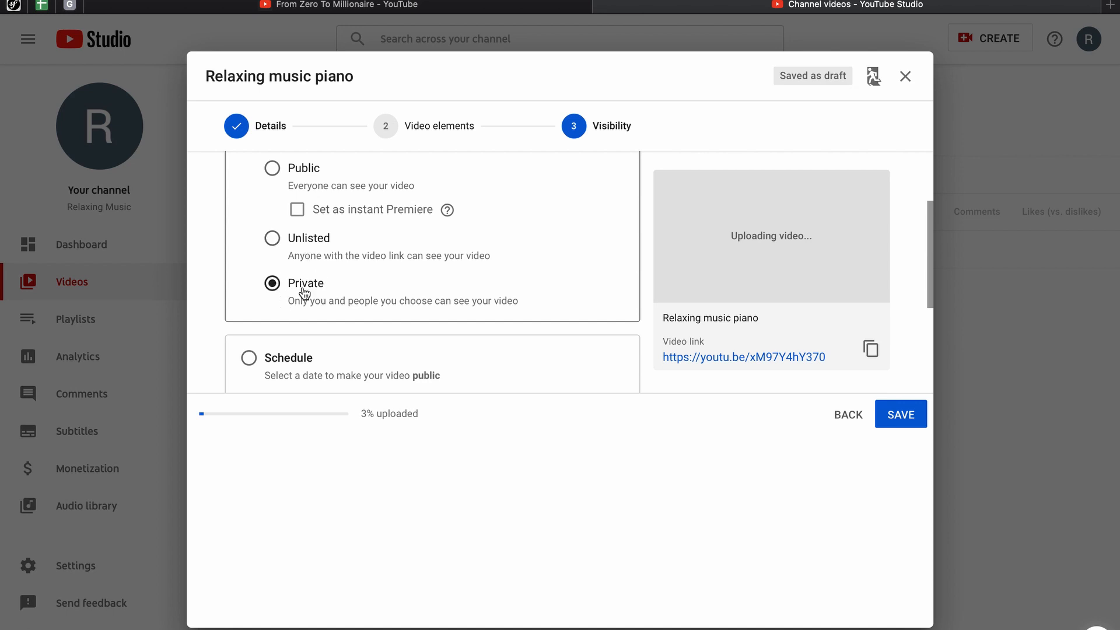
Choose scheduled publishing for the video and set it to May 14, 2020 at 4:00 AM.
{"action": "left_click", "coordinate": [286, 360]}
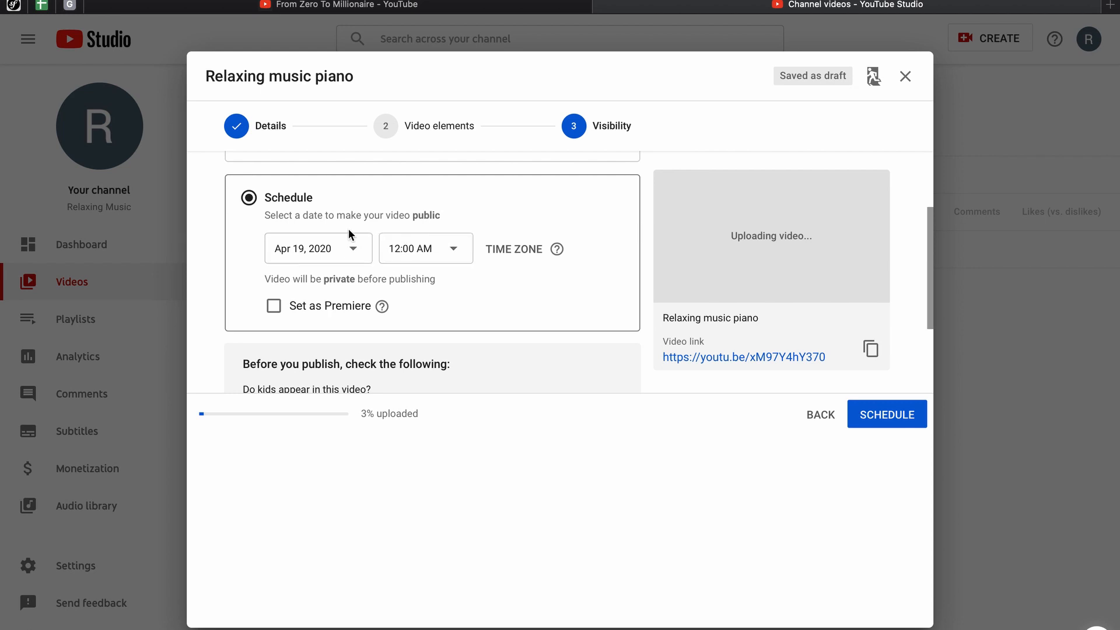
{"action": "left_click", "coordinate": [344, 251]}
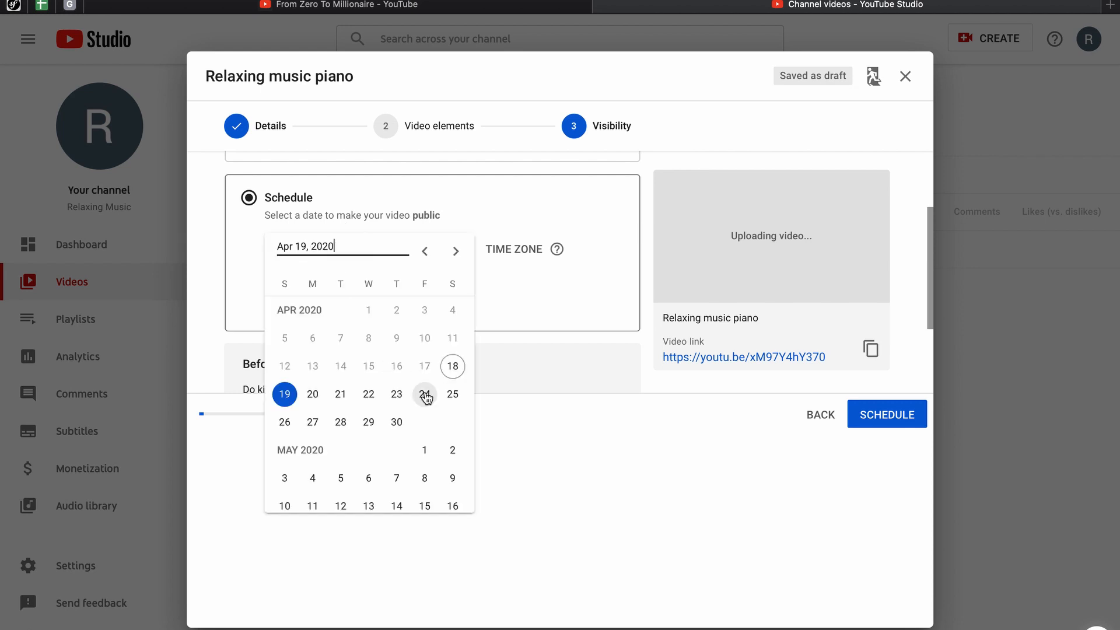
{"action": "scroll", "coordinate": [387, 457], "scroll_direction": "down", "scroll_amount": 2}
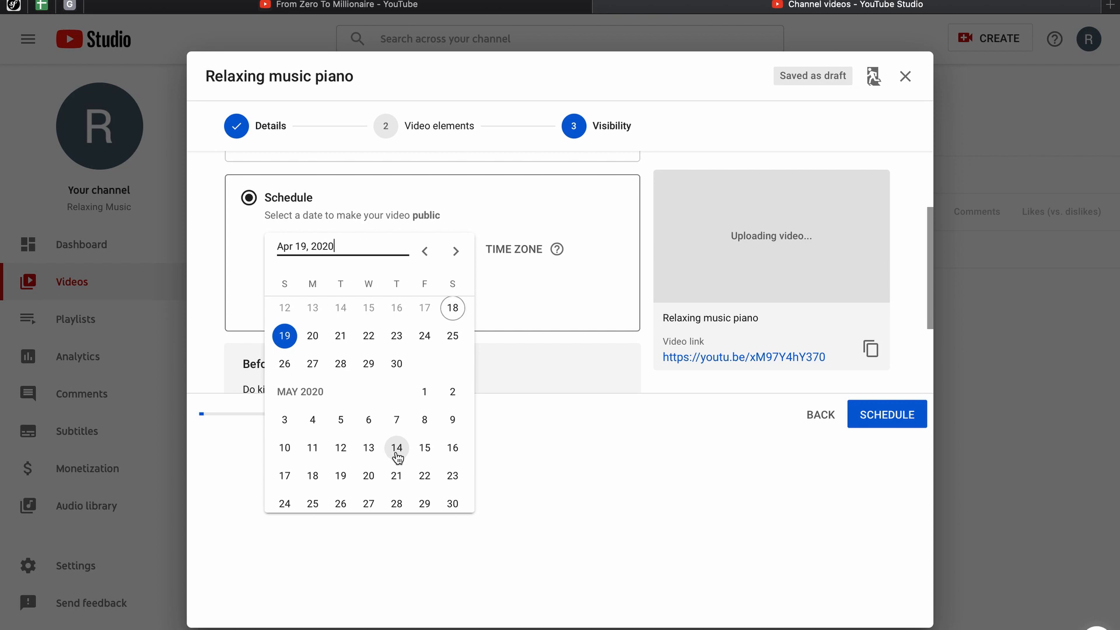
{"action": "left_click", "coordinate": [396, 449]}
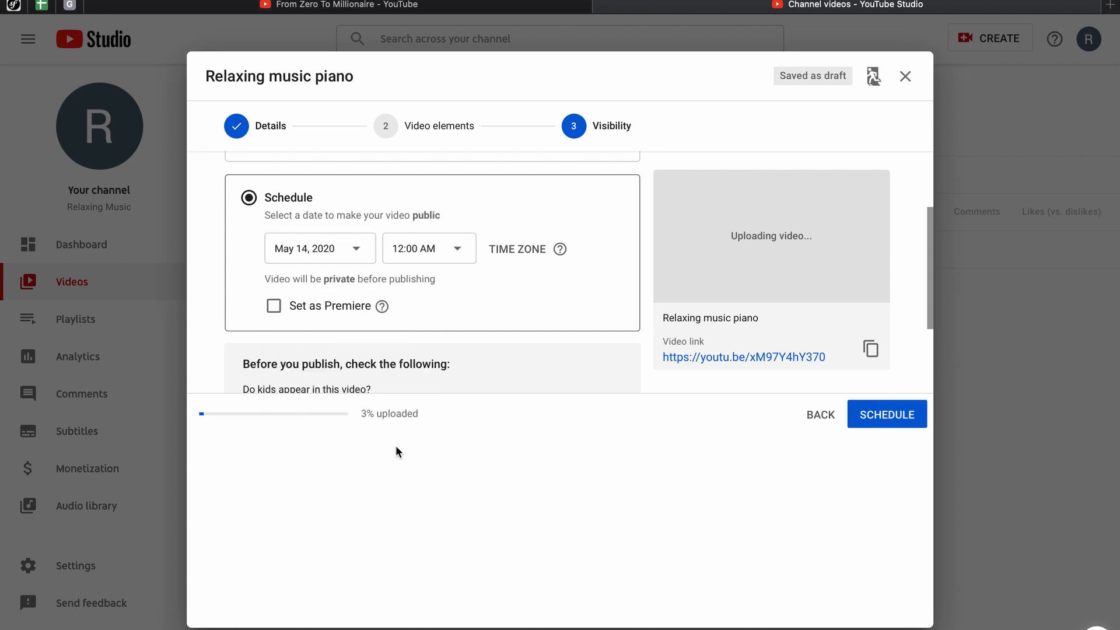
{"action": "left_click", "coordinate": [428, 247]}
{"action": "scroll", "coordinate": [445, 408], "scroll_direction": "down", "scroll_amount": 4}
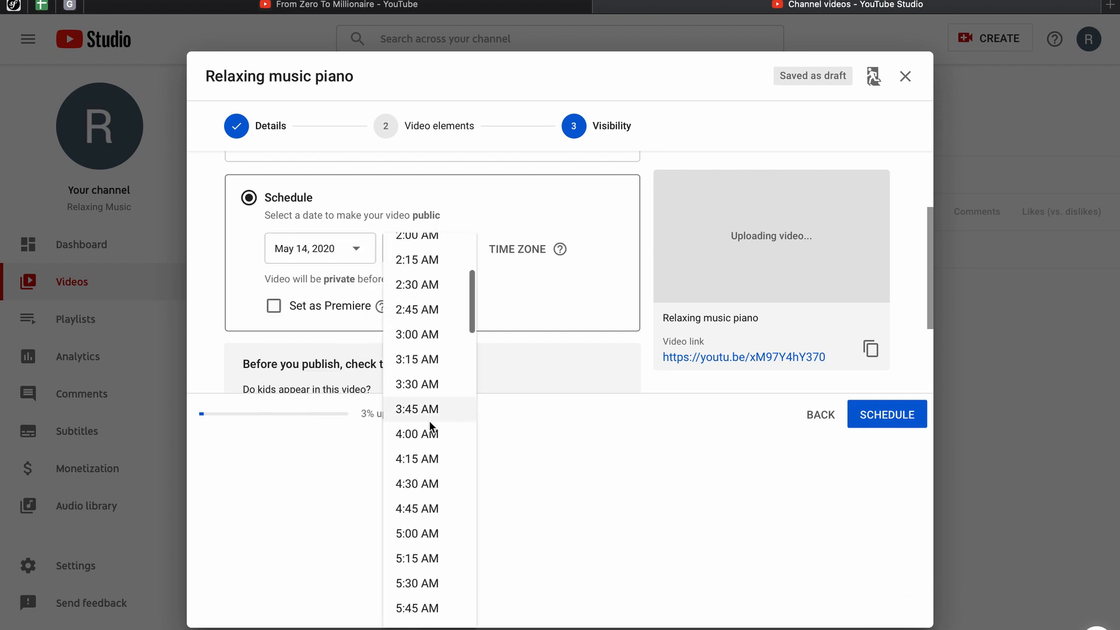
{"action": "left_click", "coordinate": [428, 424]}
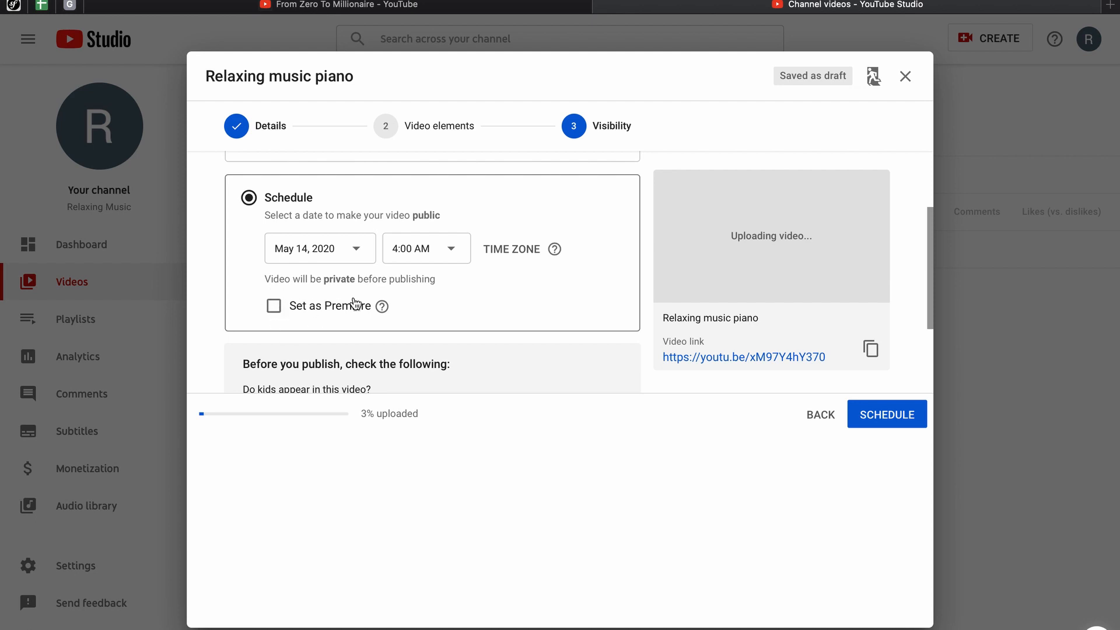
Review the pre-publish checks and submit the video with its publishing schedule.
{"action": "scroll", "coordinate": [354, 301], "scroll_direction": "down", "scroll_amount": 1}
{"action": "scroll", "coordinate": [354, 301], "scroll_direction": "up", "scroll_amount": 1}
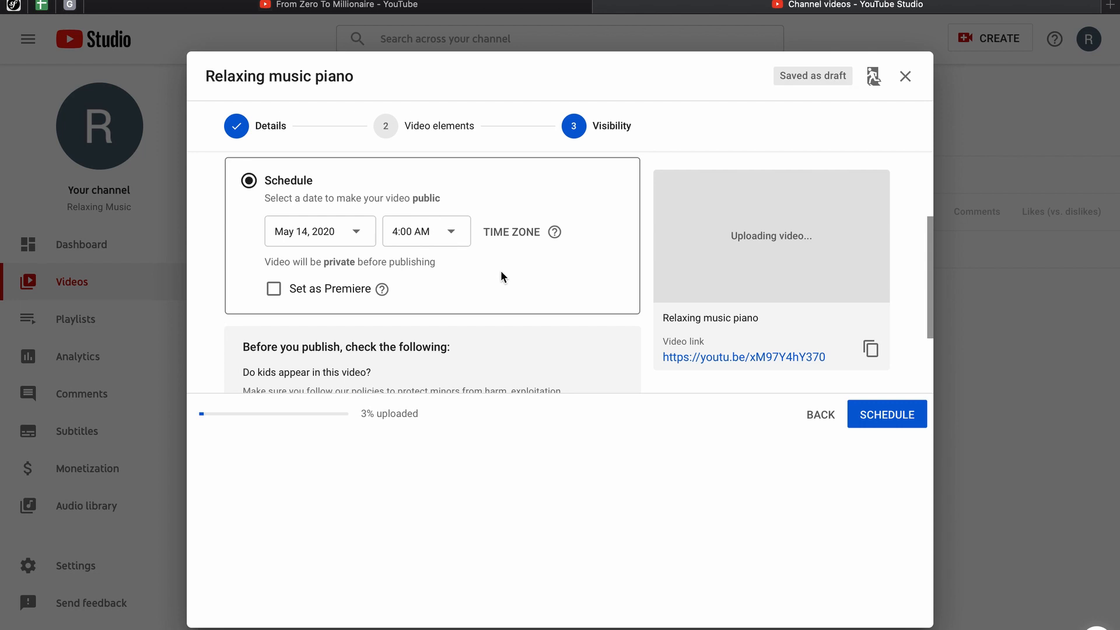
{"action": "scroll", "coordinate": [527, 301], "scroll_direction": "down", "scroll_amount": 2}
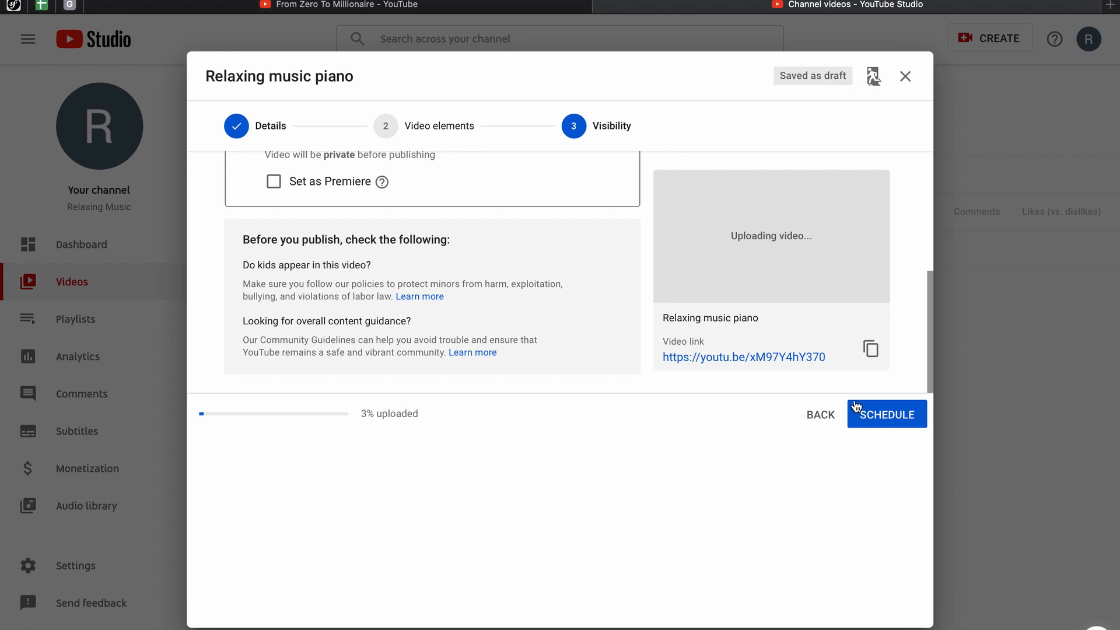
{"action": "left_click", "coordinate": [881, 411]}
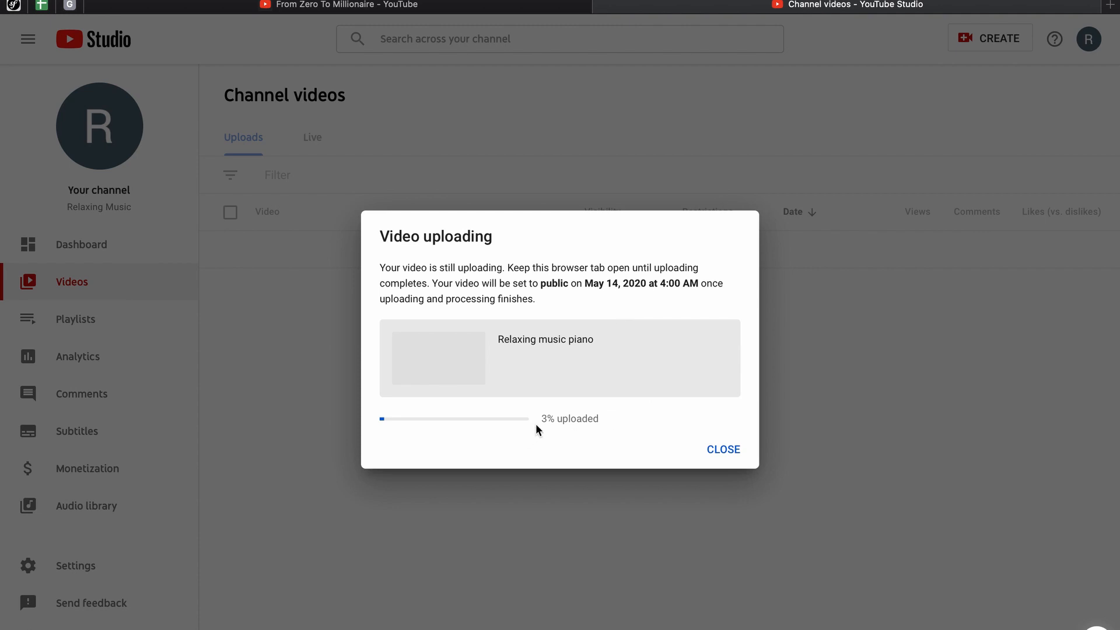
{"action": "left_click_drag", "start_coordinate": [543, 419], "coordinate": [596, 418]}
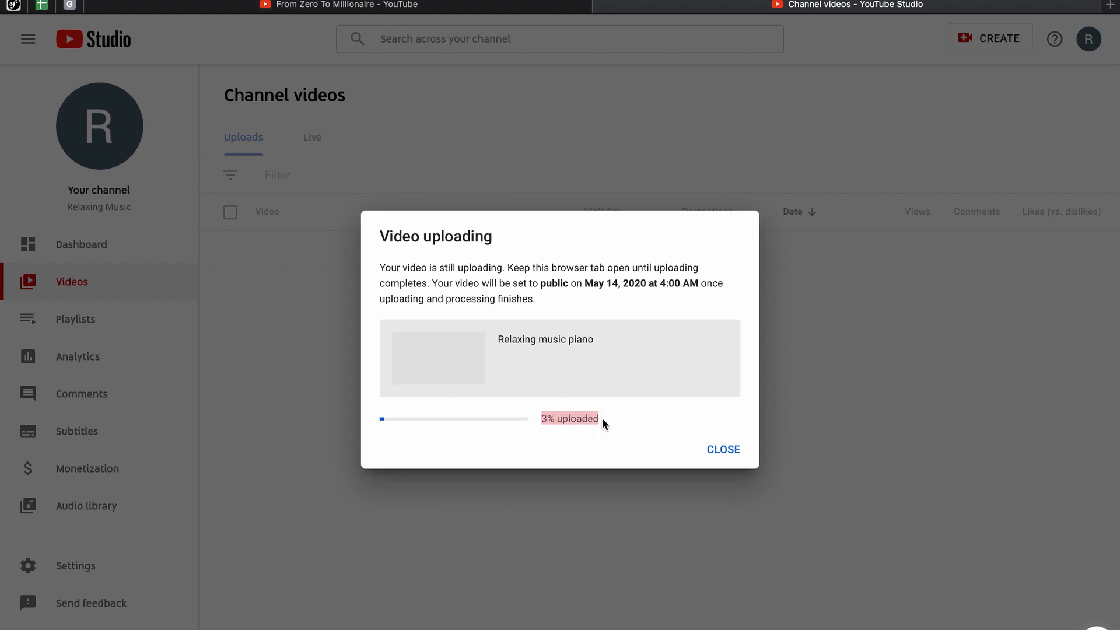